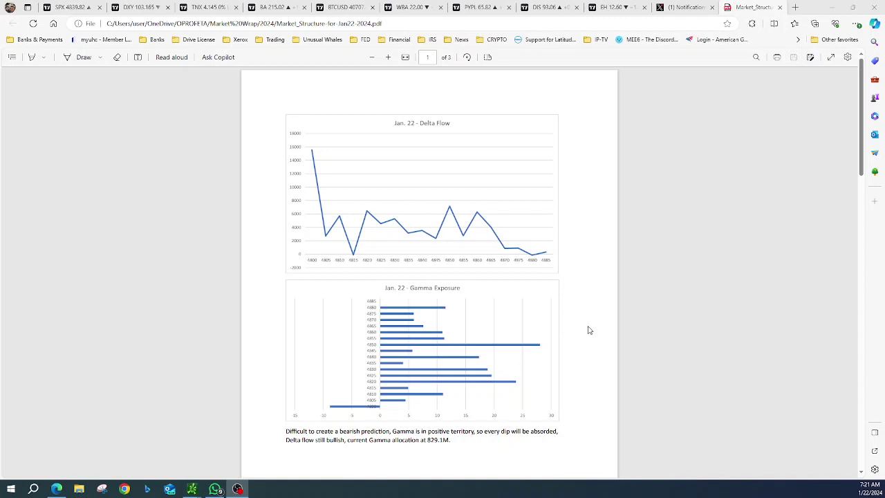
- Review the report's Delta Flow, Gamma Exposure and dark pool charts and the options table, highlighting the 4850 level in the text
scroll(588, 330, down, 2)
scroll(588, 329, up, 2)
scroll(588, 330, down, 2)
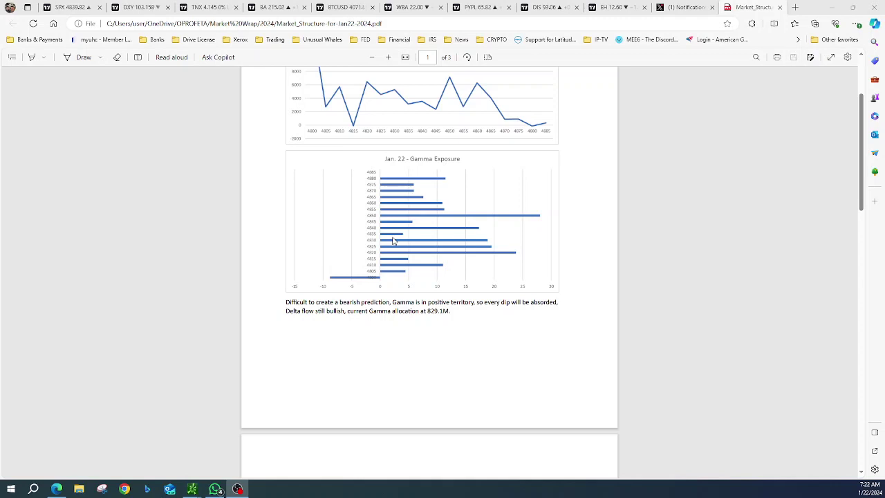
scroll(397, 312, down, 5)
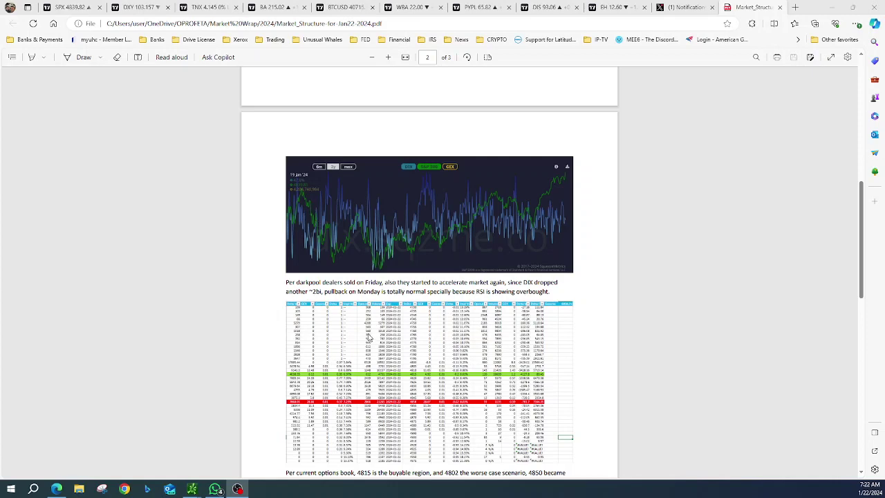
scroll(372, 339, down, 3)
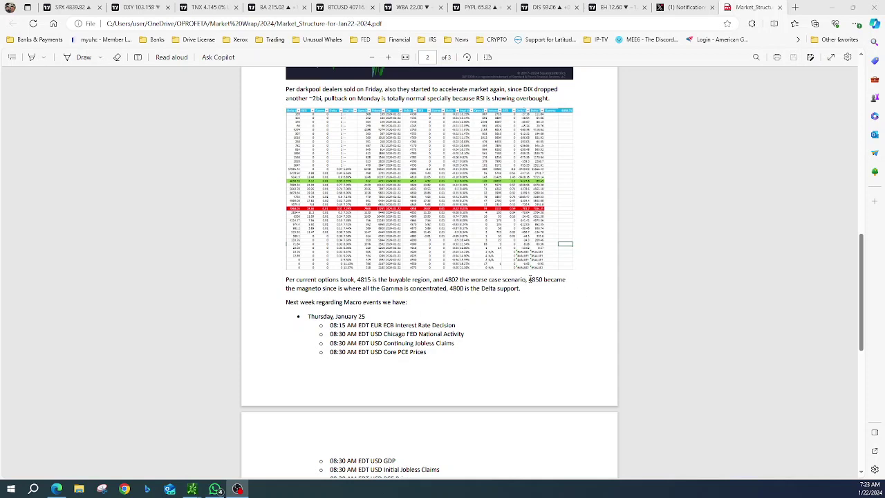
drag(529, 279, 565, 280)
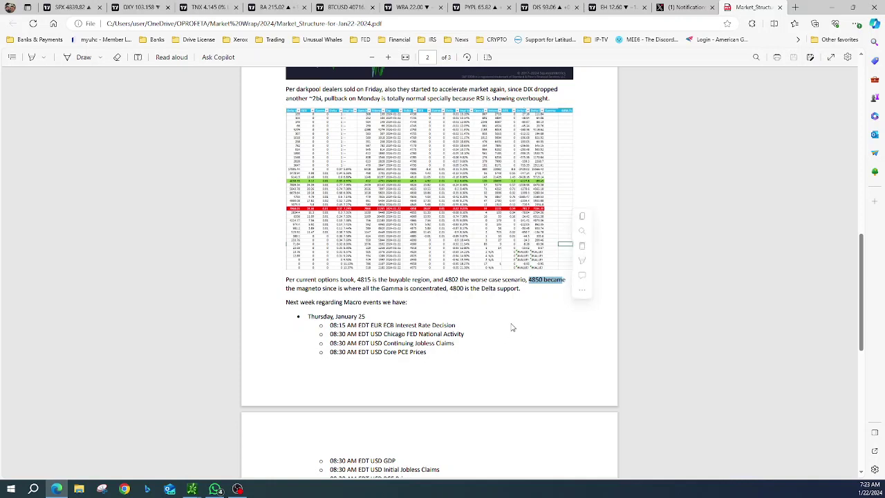
click(485, 356)
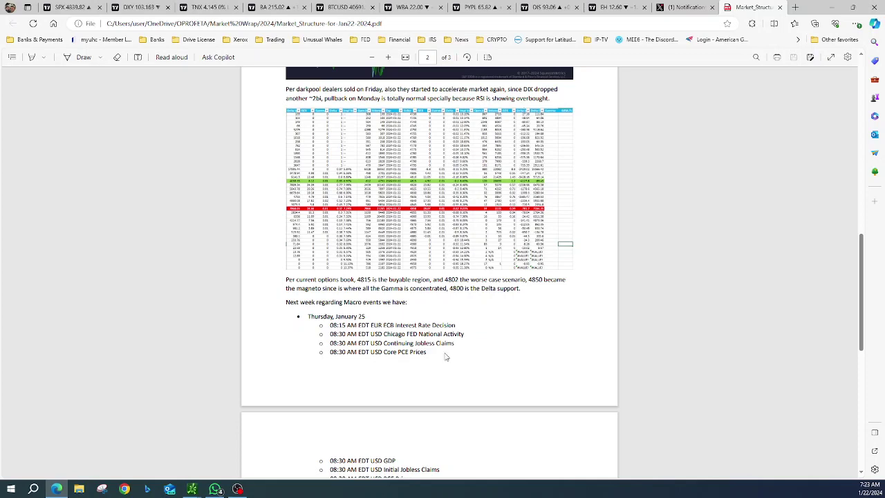
- Read the macro events, earnings calendar and summary in the January 22 market structure report and close the PDF
scroll(447, 357, down, 4)
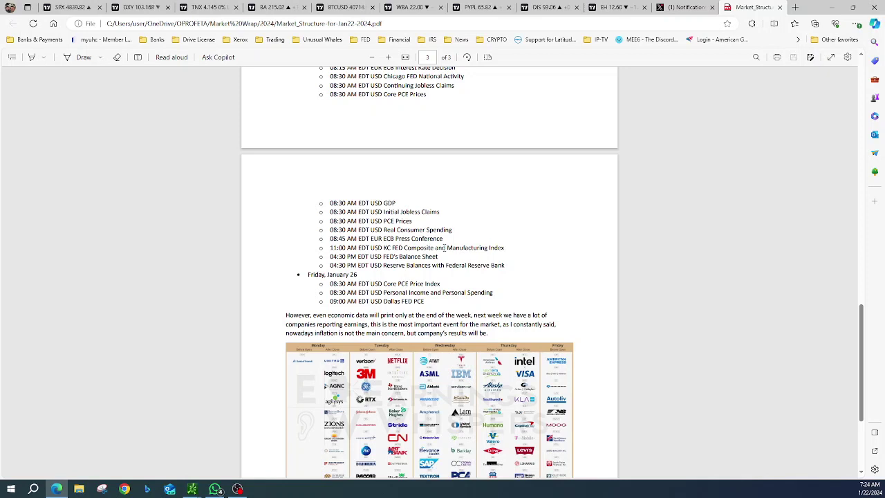
scroll(429, 277, down, 3)
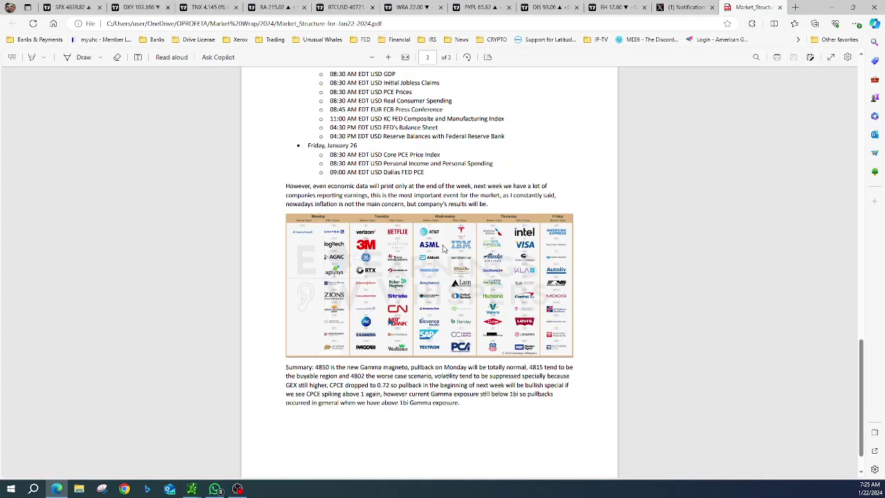
scroll(460, 285, up, 2)
scroll(459, 287, up, 7)
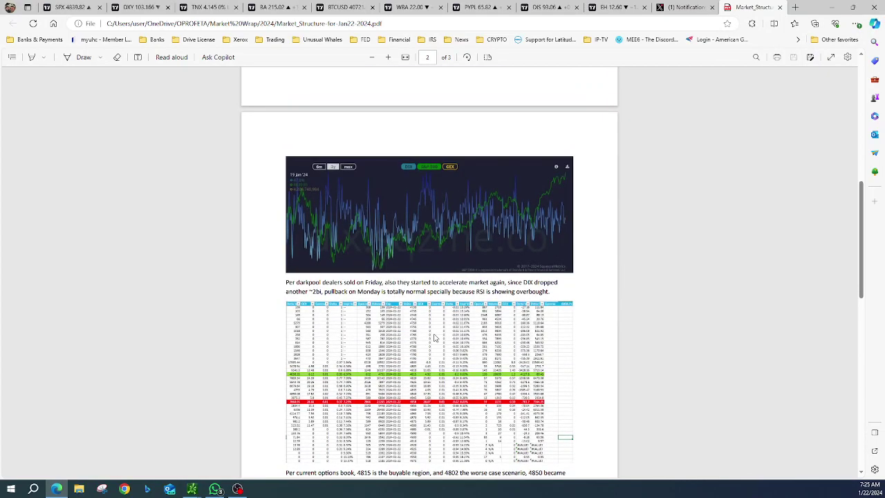
scroll(434, 338, up, 1)
scroll(435, 338, down, 10)
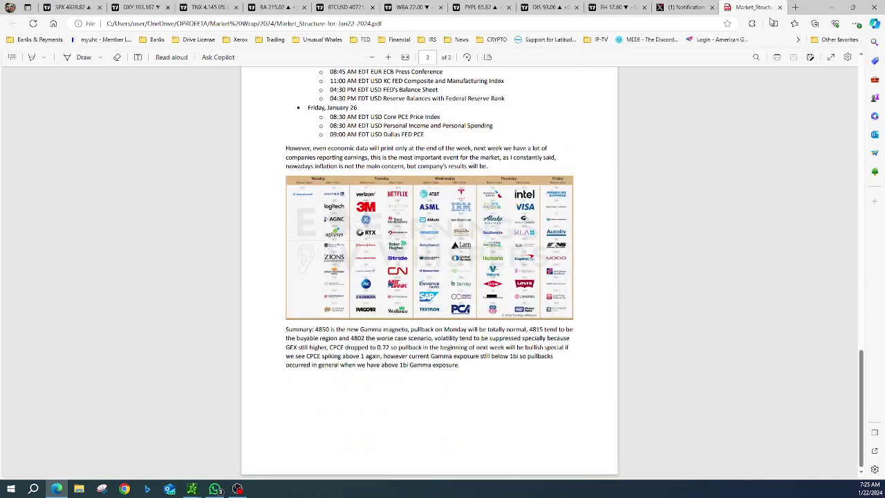
click(779, 7)
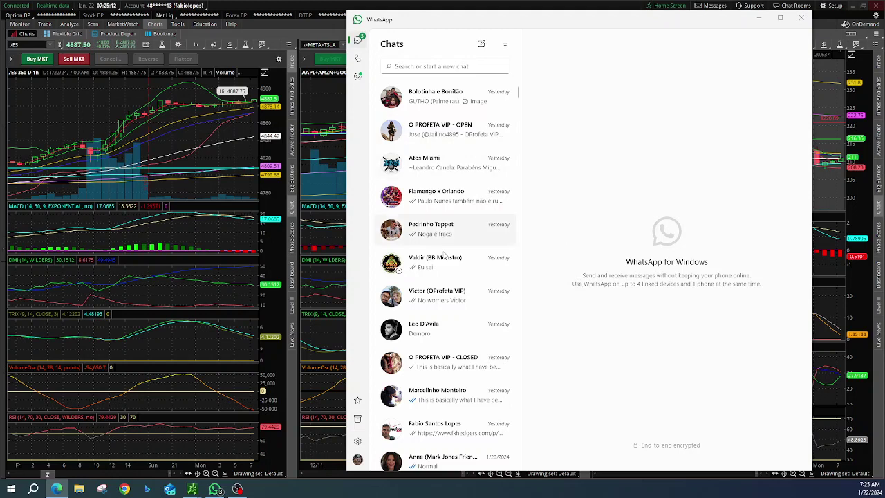
- Open the O PROFETA VIP - CLOSED chat in WhatsApp and view the order screenshot posted below the market structure PDF
click(443, 364)
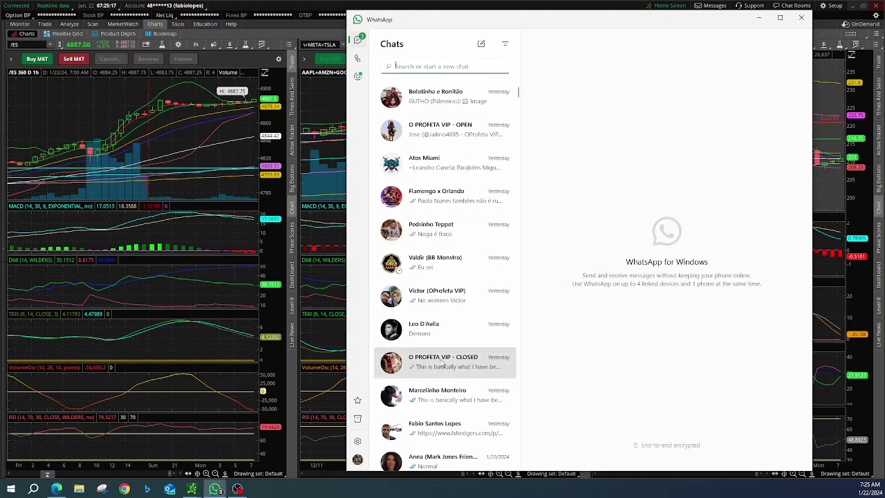
scroll(655, 346, up, 2)
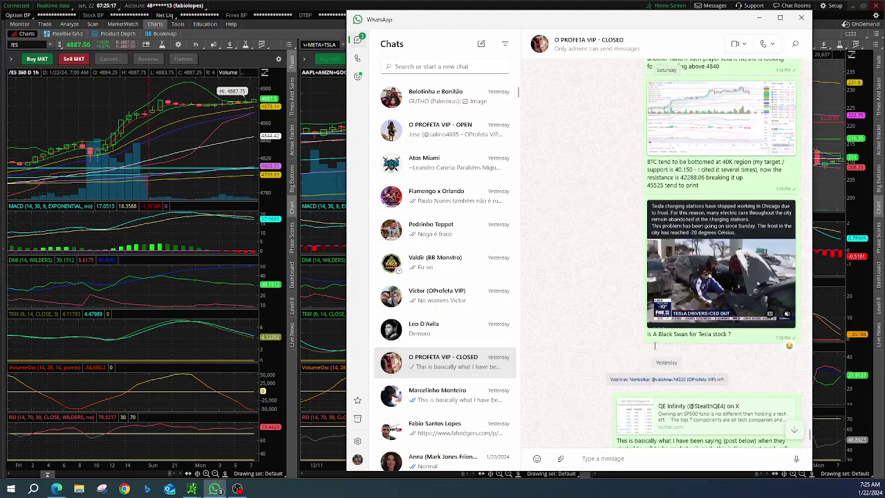
scroll(655, 346, up, 5)
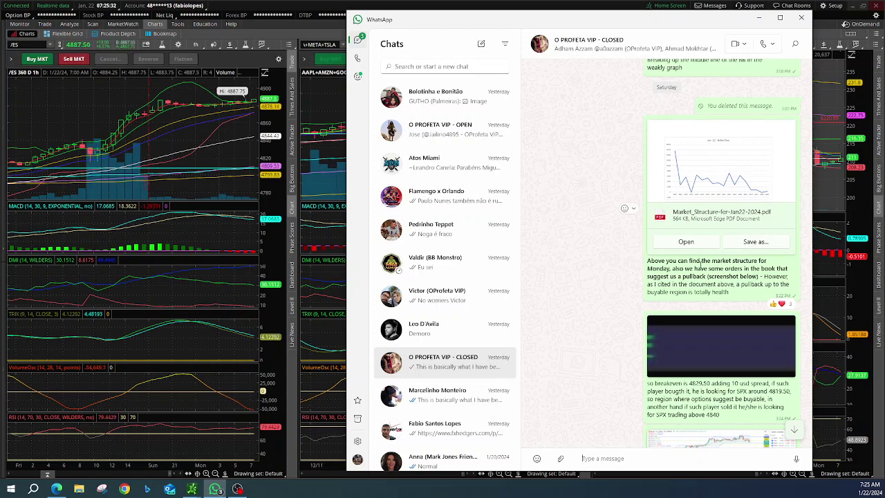
click(691, 362)
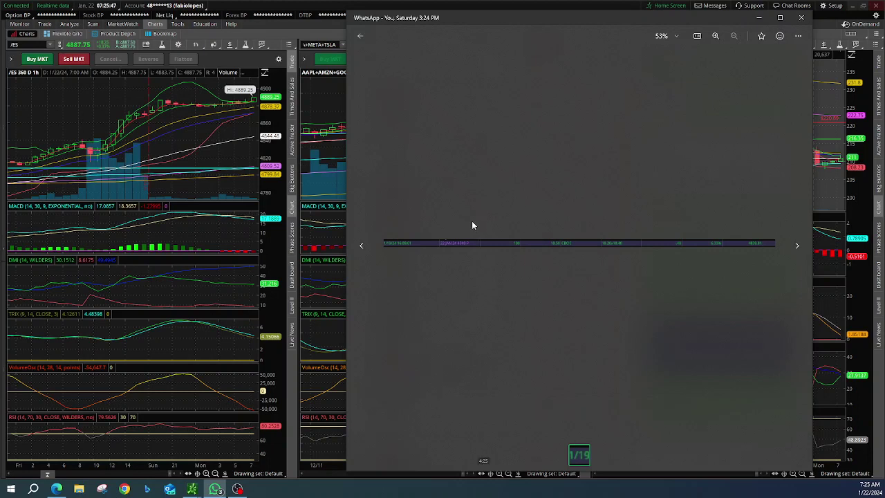
click(363, 35)
scroll(654, 245, down, 1)
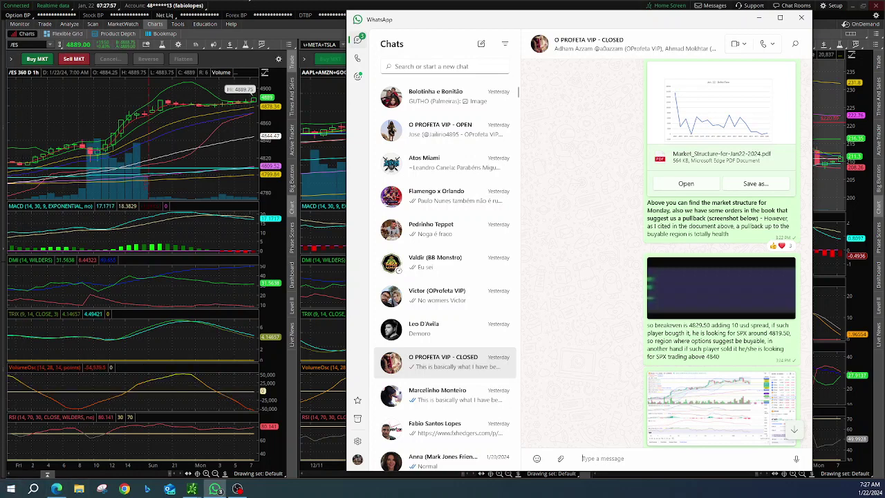
- Find the ES_F monthly cup and handle chart among the group's earlier WhatsApp messages and enlarge it for review
click(248, 9)
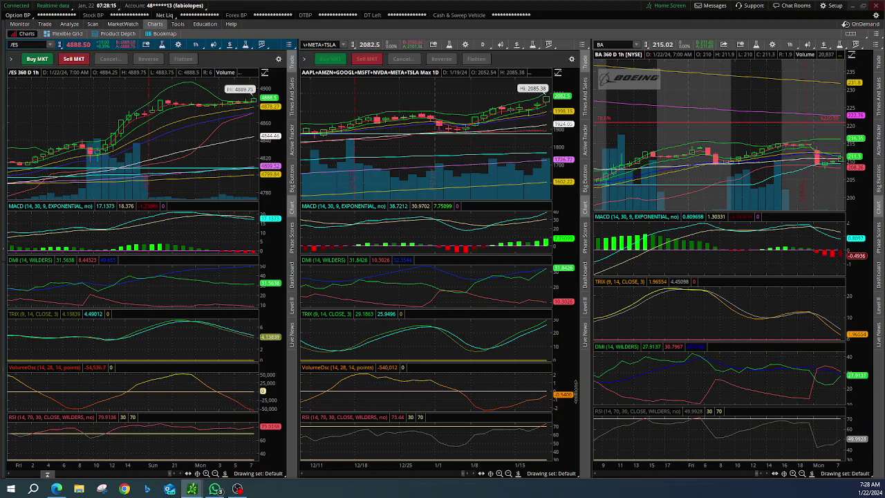
click(215, 489)
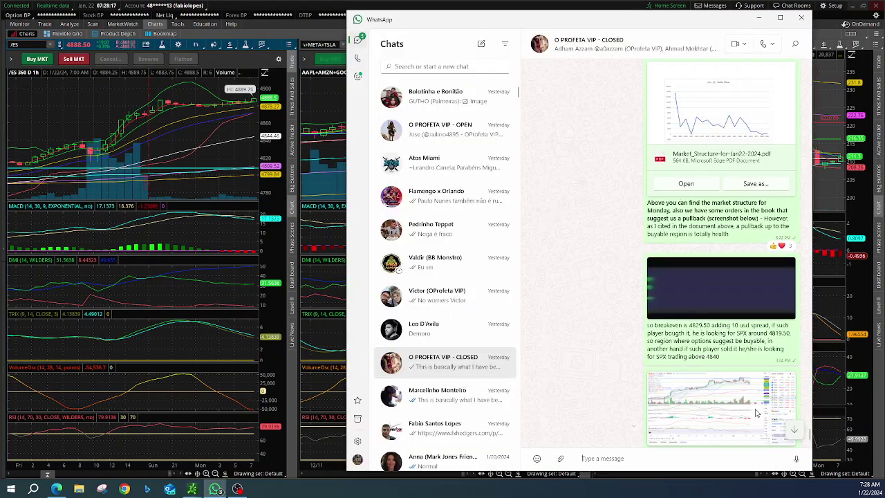
scroll(699, 344, up, 3)
scroll(700, 344, up, 5)
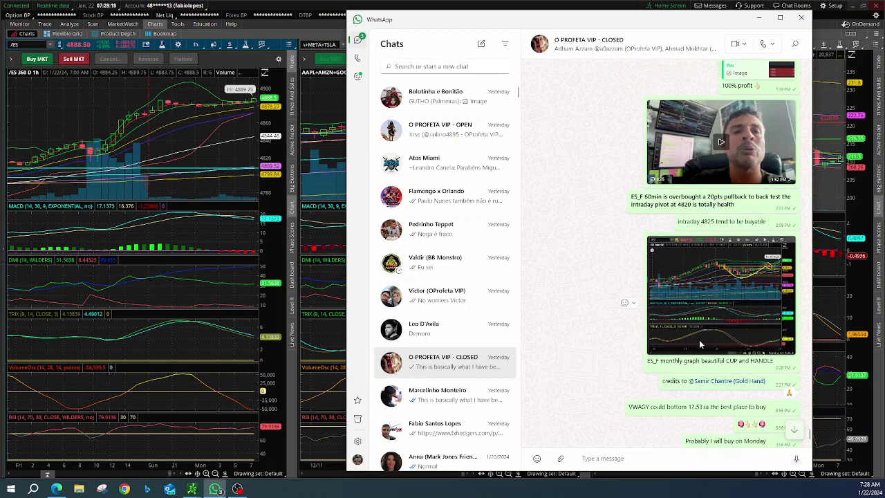
click(707, 304)
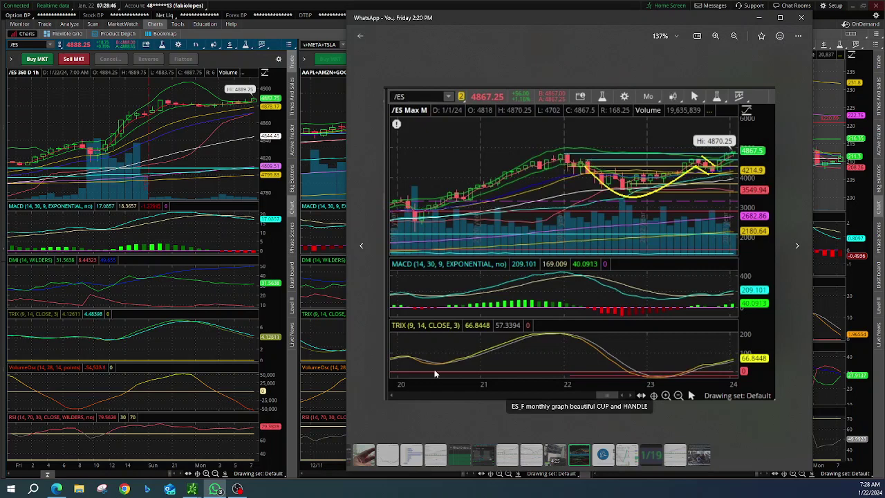
click(327, 7)
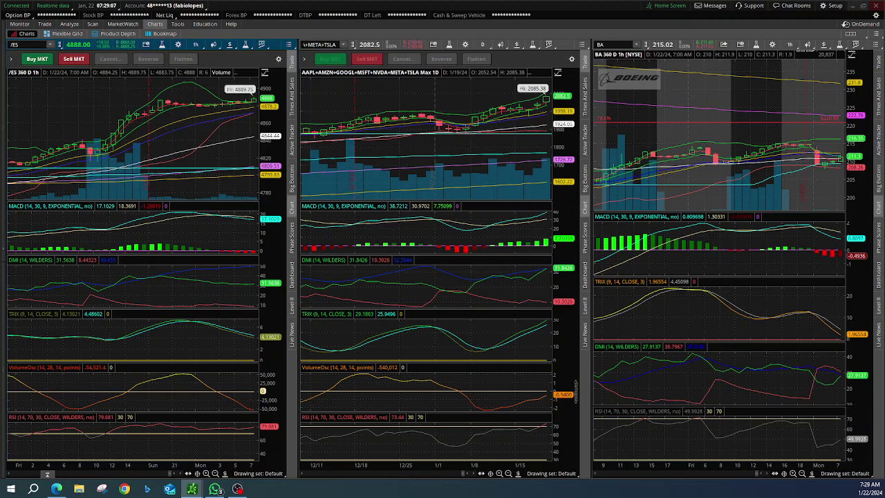
- Switch to the SPX chart in TradingView, maximize its price pane to show the pivot targets and set the interval to 1 month
key(alt+Tab)
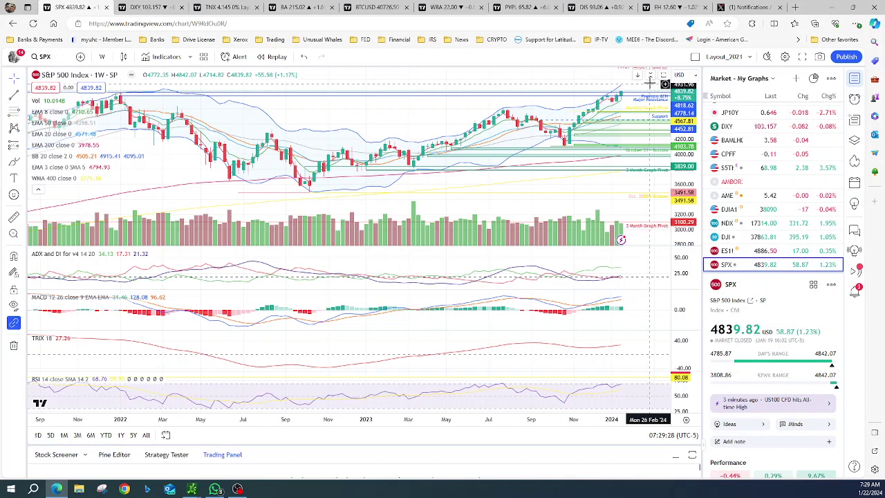
click(663, 75)
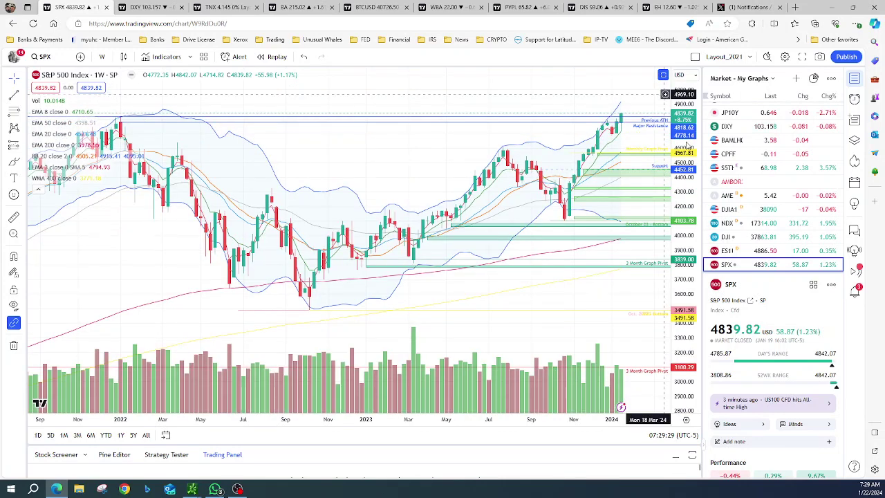
drag(681, 149, 685, 295)
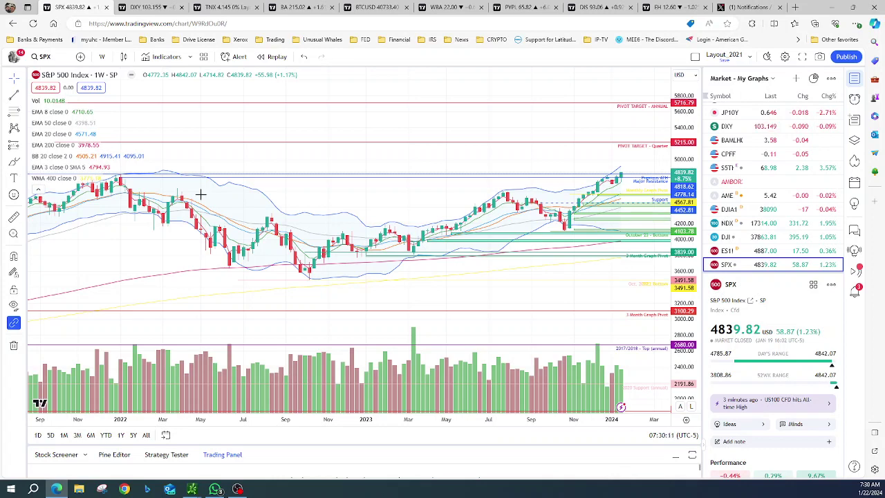
click(101, 56)
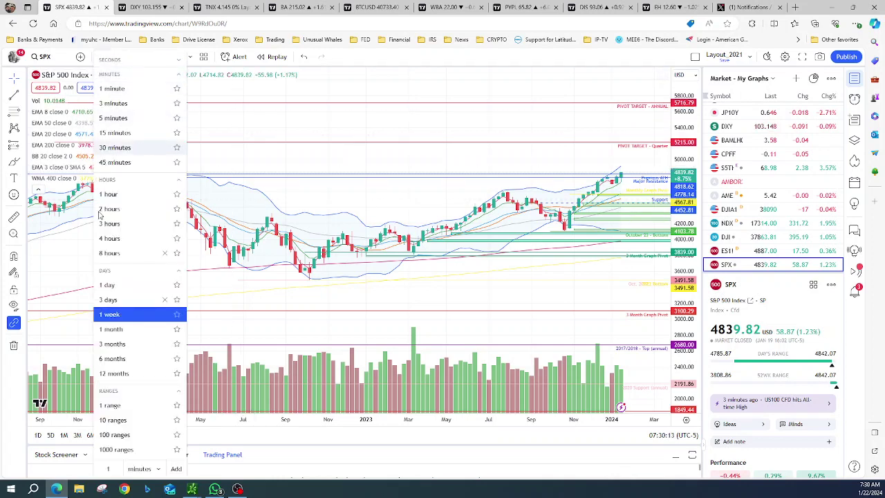
click(111, 330)
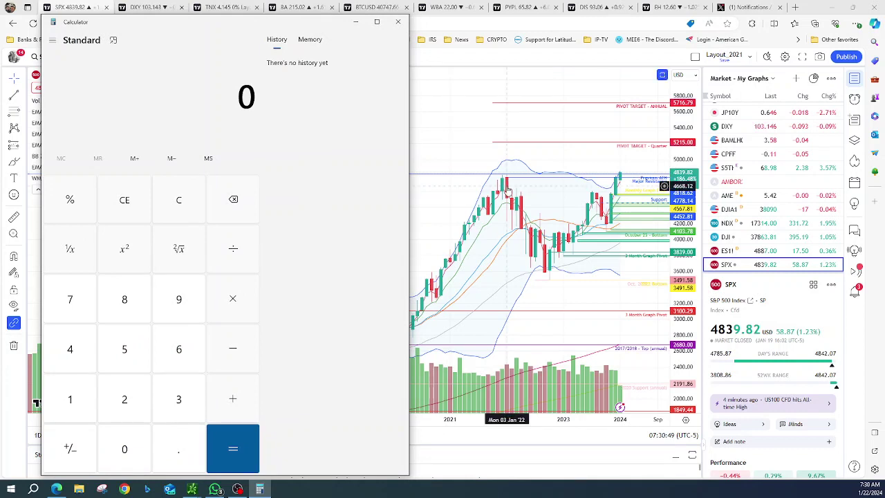
- Calculate the SPX drop from the previous all-time high to the October 2022 low as 4818 minus 3491 in Calculator
text(4)
click(119, 300)
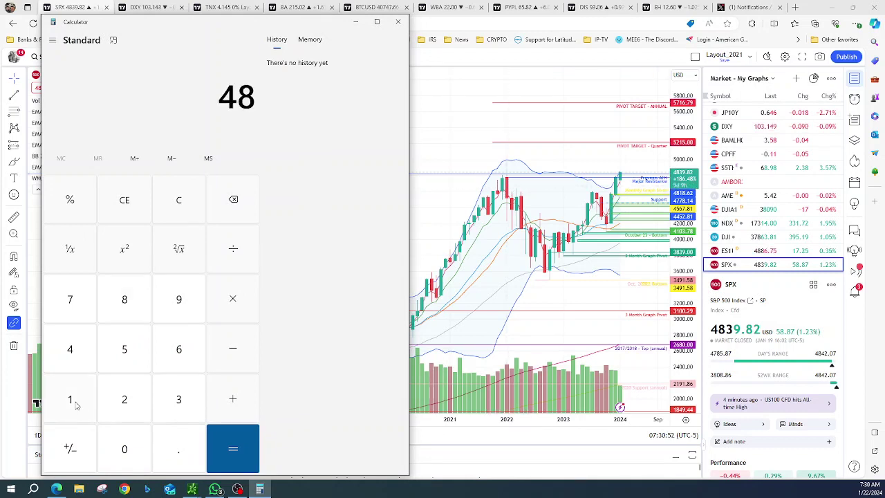
click(76, 405)
click(146, 310)
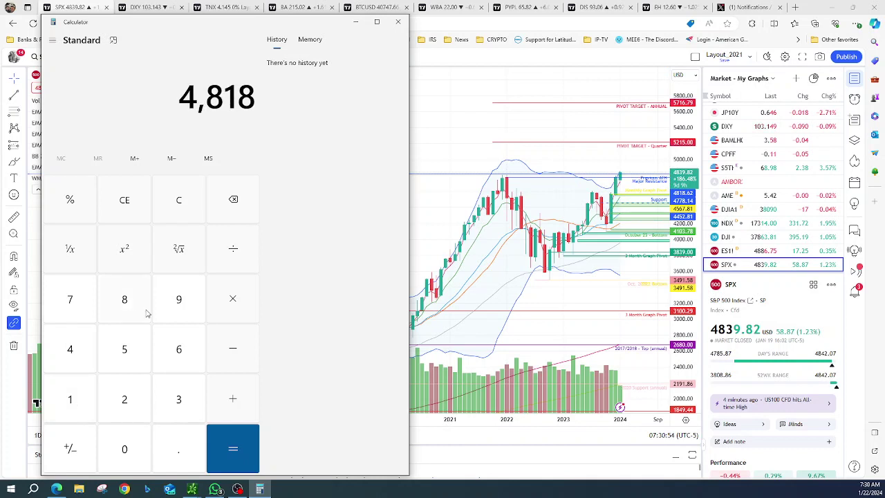
click(249, 354)
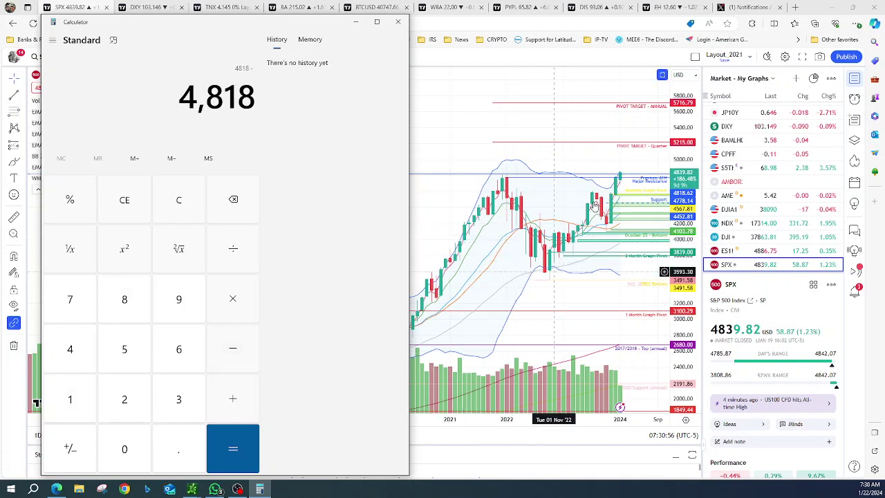
click(180, 401)
click(76, 356)
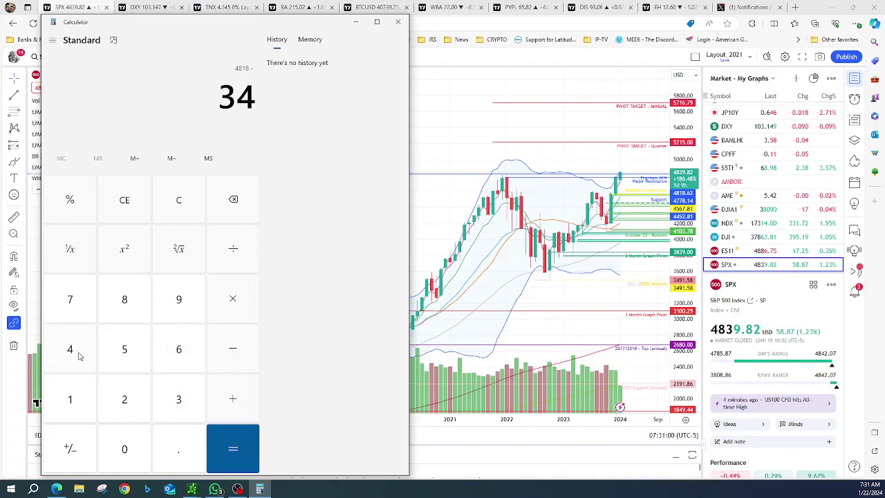
click(185, 304)
click(77, 400)
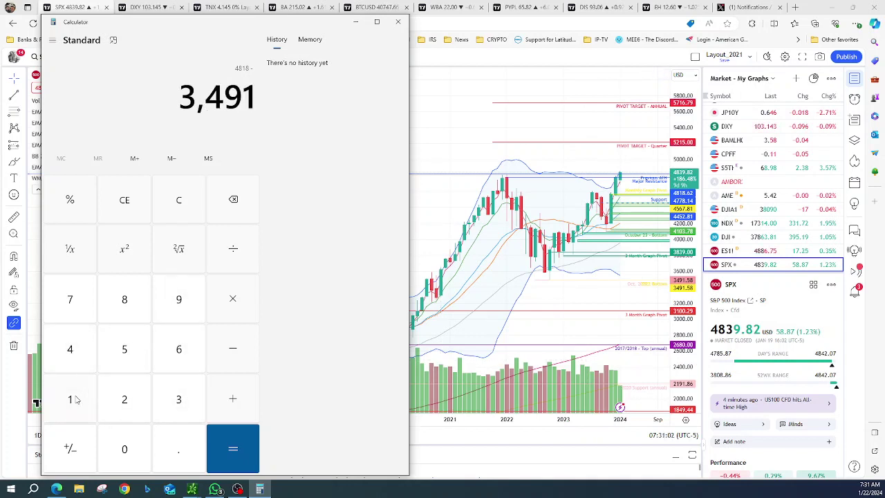
click(236, 444)
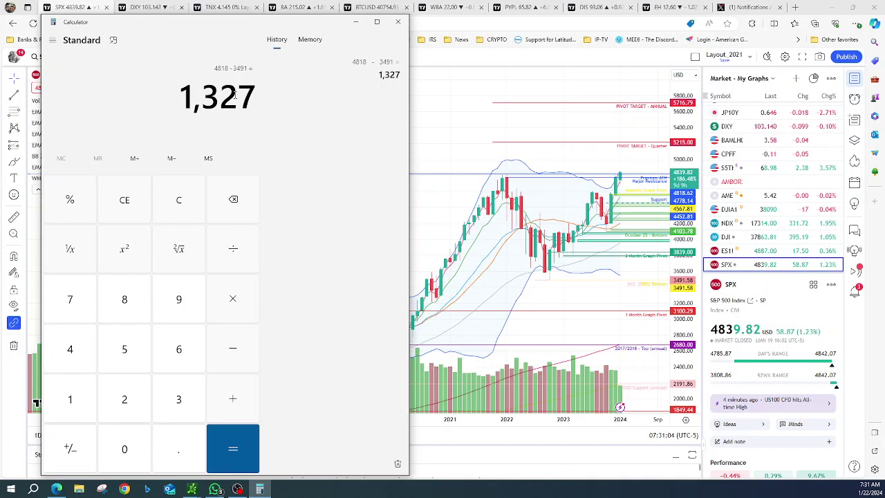
- Add 4818 to the calculated difference to get the upside projection, and clear the calculator entry
click(235, 401)
click(73, 348)
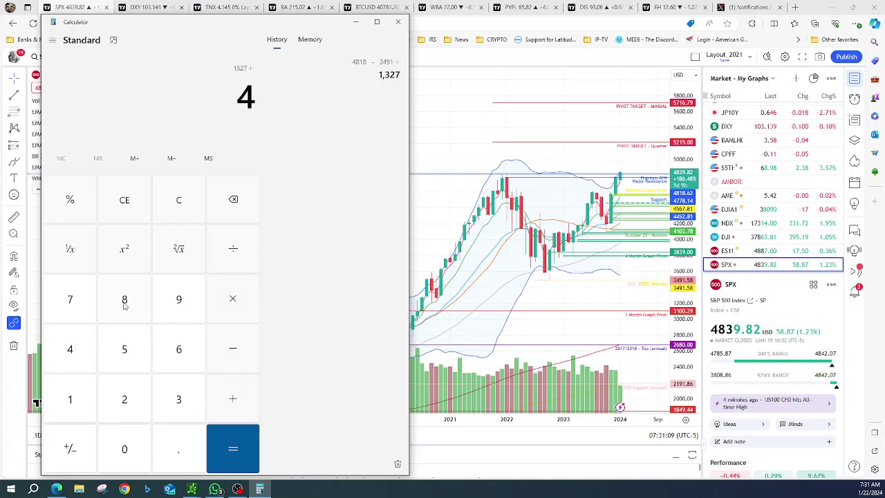
click(124, 300)
click(74, 408)
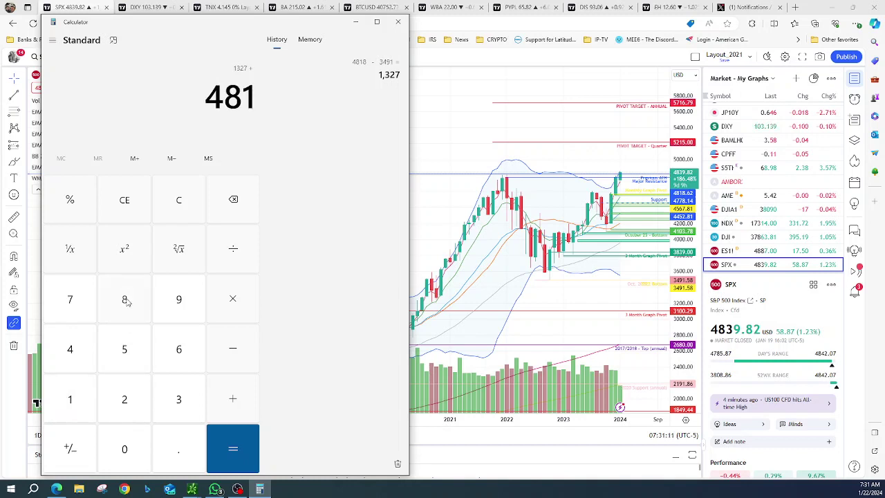
click(127, 303)
click(236, 432)
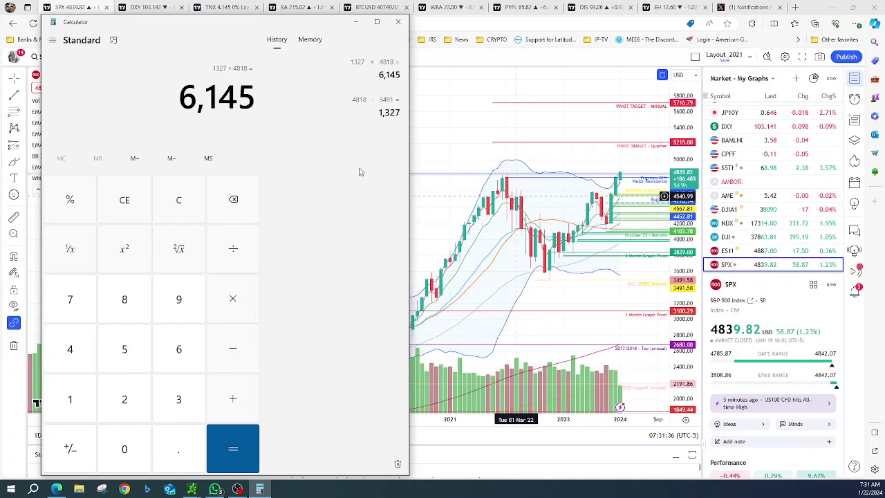
click(131, 197)
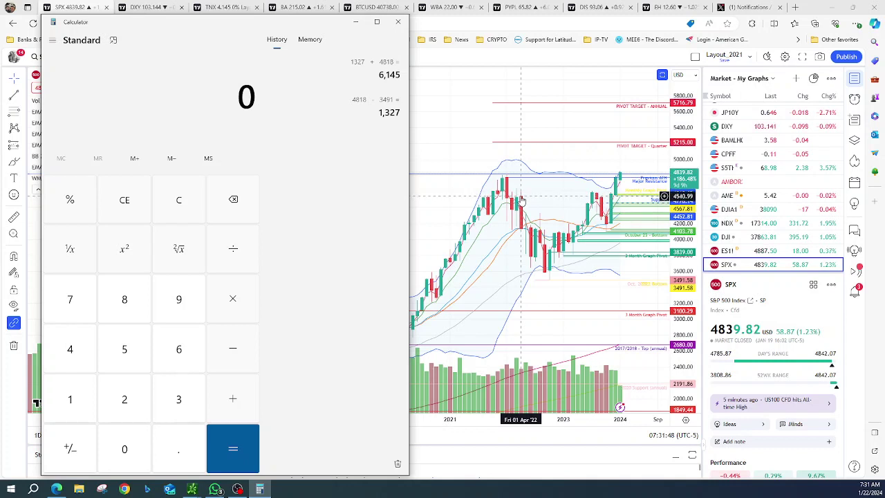
- Calculate the SPX drop from the 4540 level to the October 2022 low as 4540 minus 3491 in Calculator
click(68, 350)
click(129, 348)
click(89, 354)
click(126, 448)
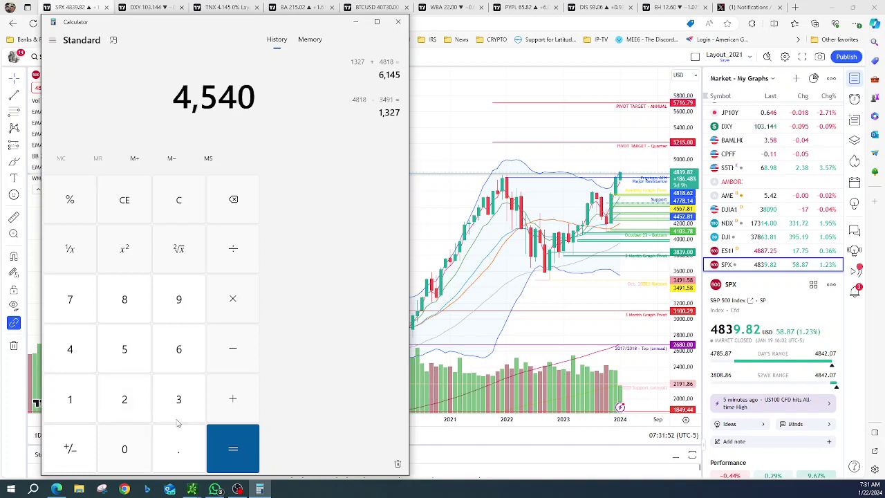
click(228, 354)
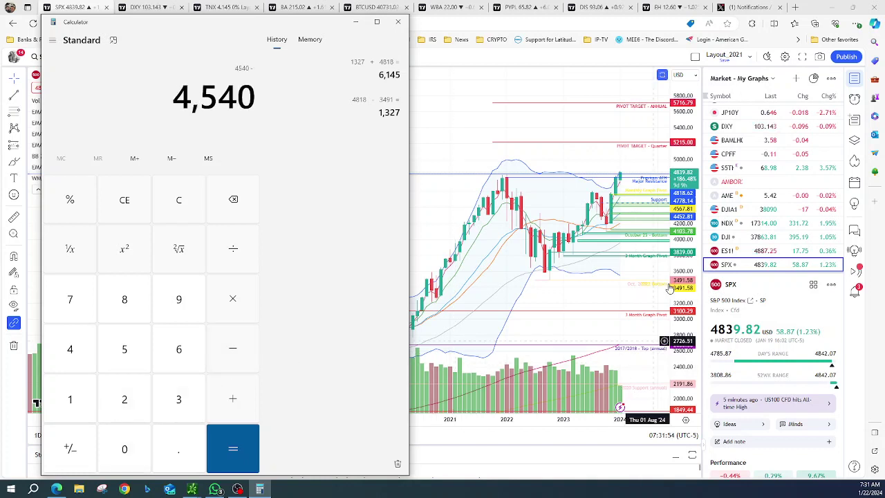
click(182, 403)
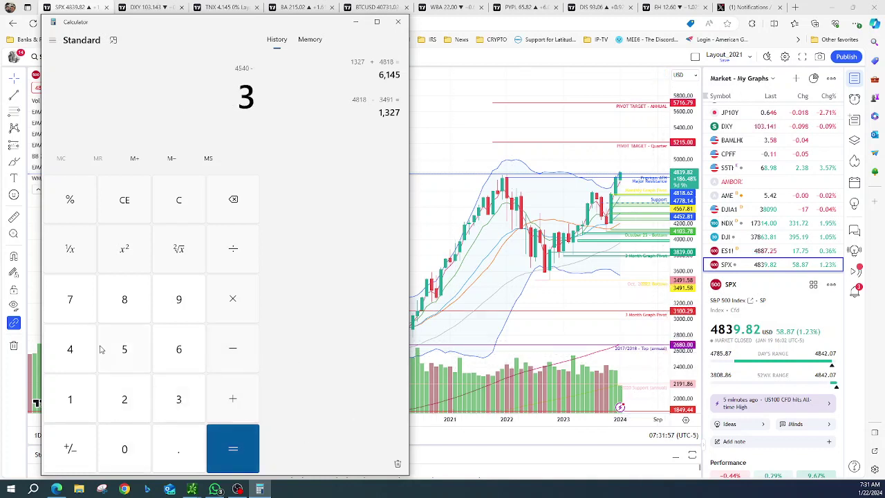
click(64, 349)
click(178, 303)
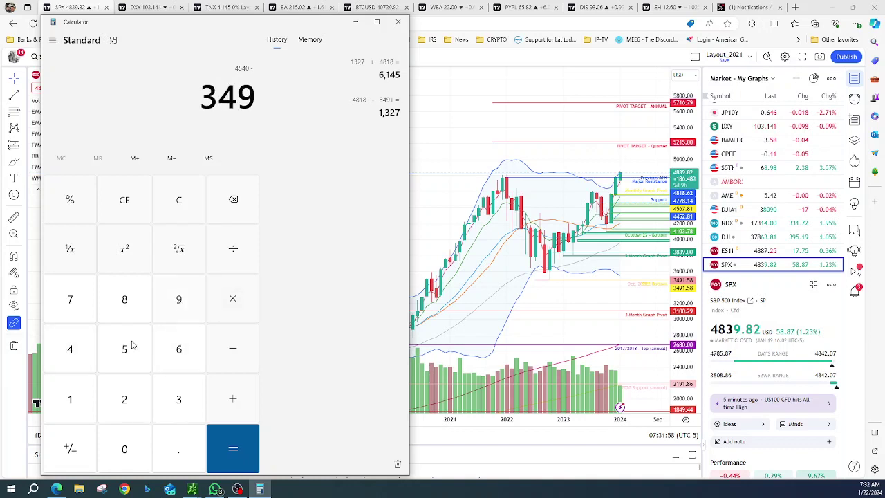
click(76, 399)
click(214, 432)
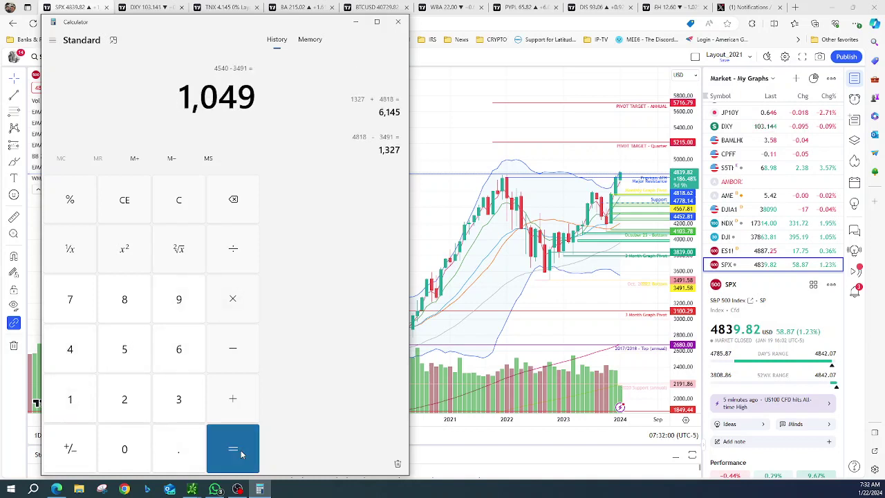
- Add 4540 to the calculated difference to get a second upside projection for the SPX
click(233, 399)
click(55, 348)
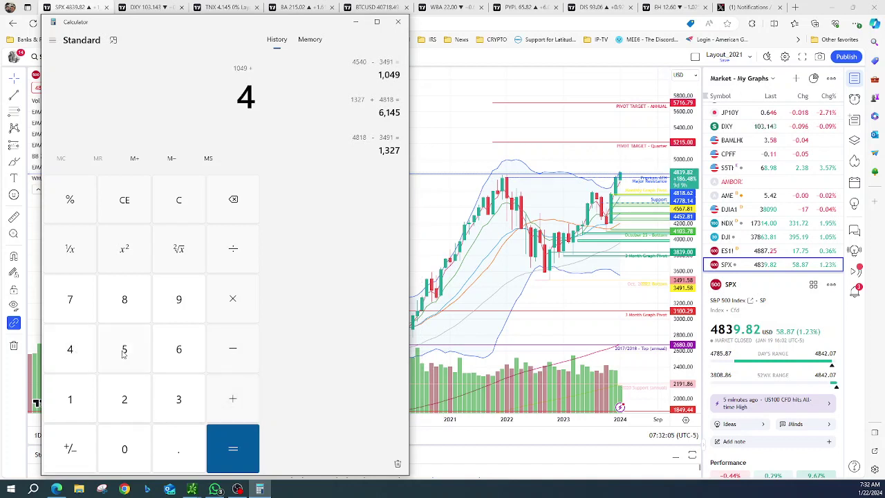
click(124, 351)
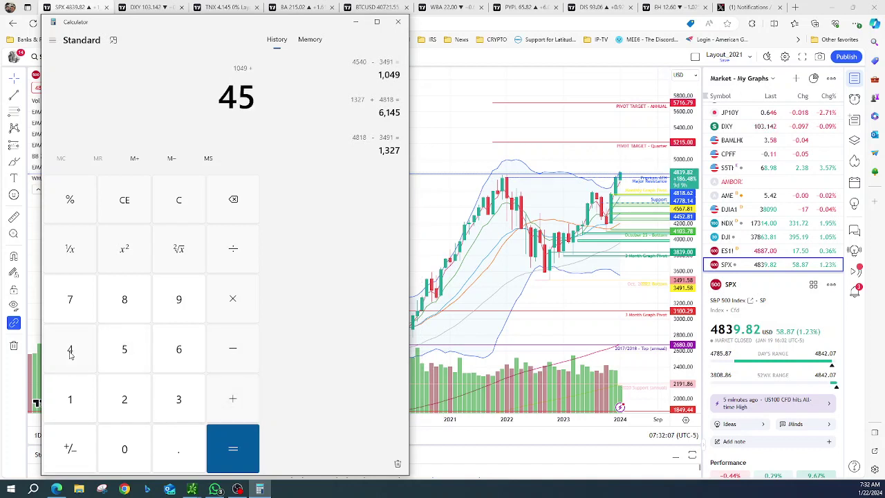
click(71, 352)
click(127, 447)
click(223, 441)
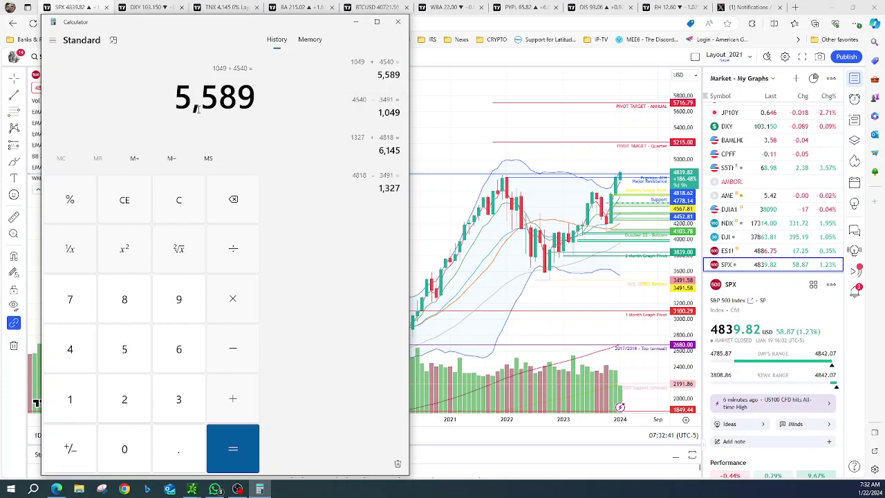
- Close Calculator, restore the SPX chart's indicator panes, and set it to a 1 day interval with auto-scaled prices
click(400, 23)
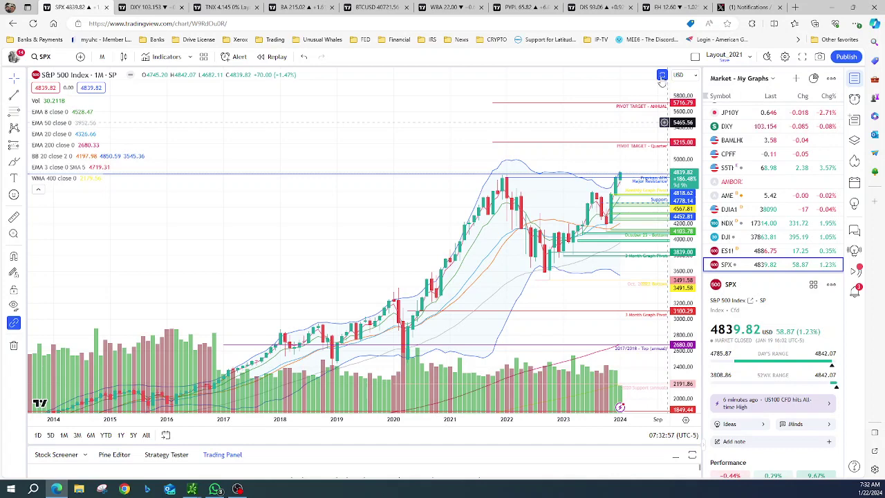
double_click(200, 104)
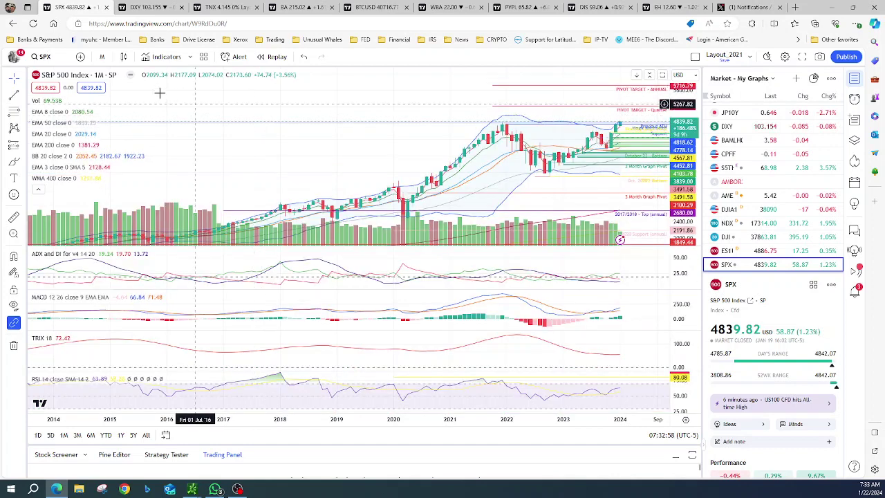
click(104, 58)
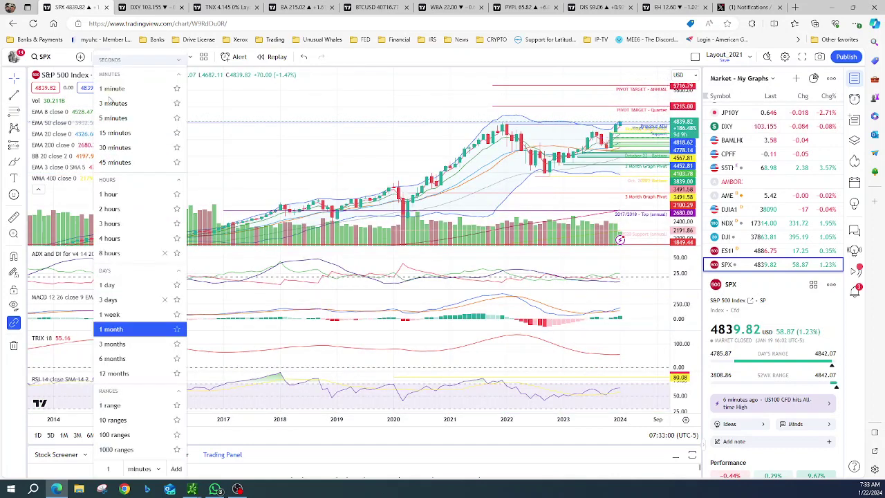
click(107, 285)
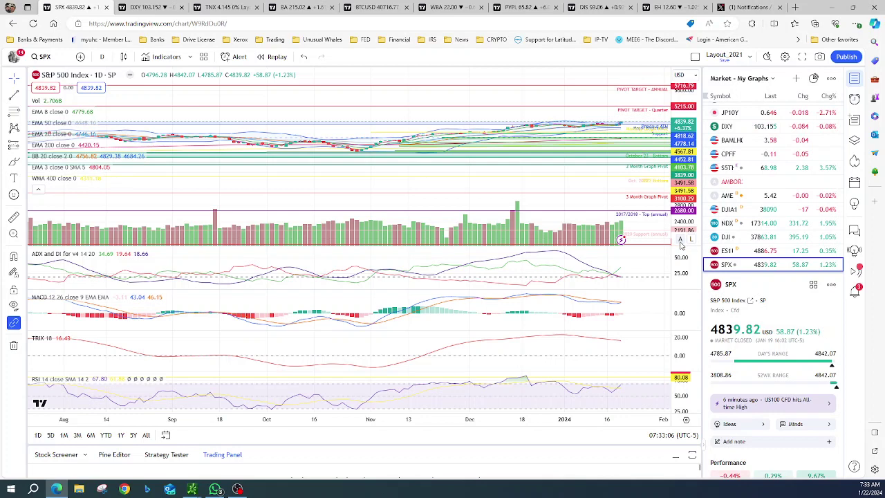
click(680, 240)
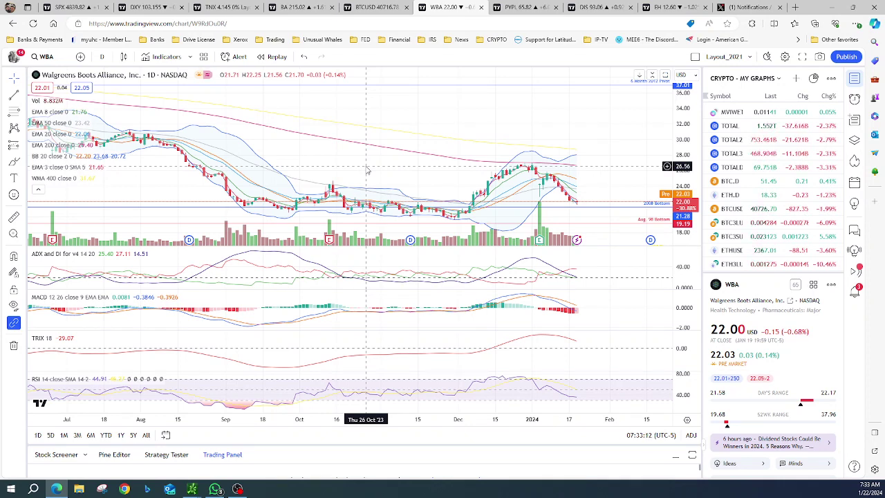
- On the Walgreens (WBA) chart, view the 1 month interval, then set 12 months and measure the fall from the all-time high
click(102, 56)
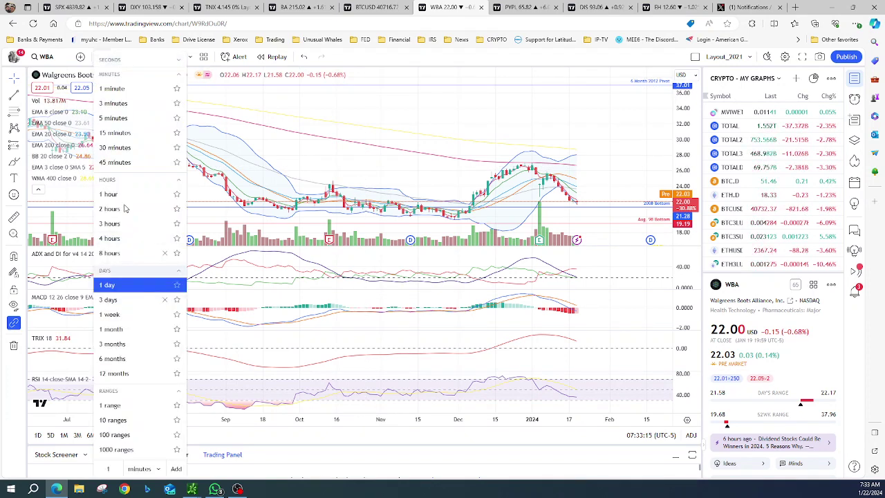
click(132, 332)
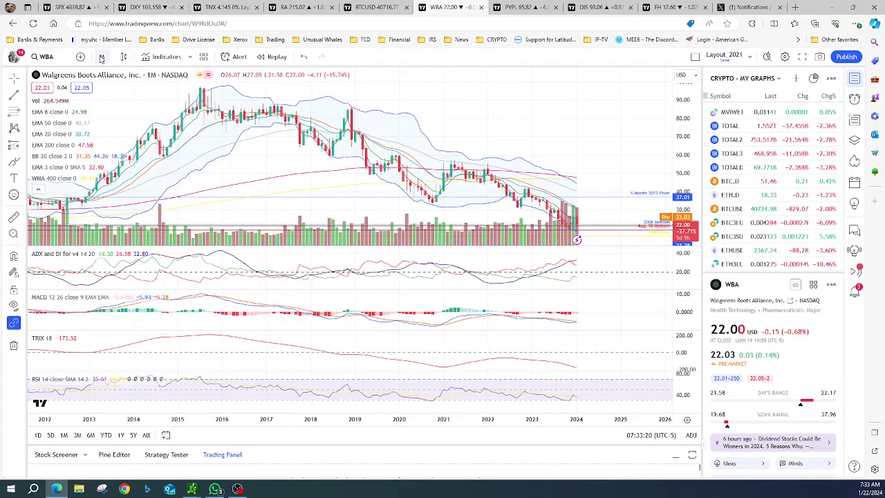
click(102, 56)
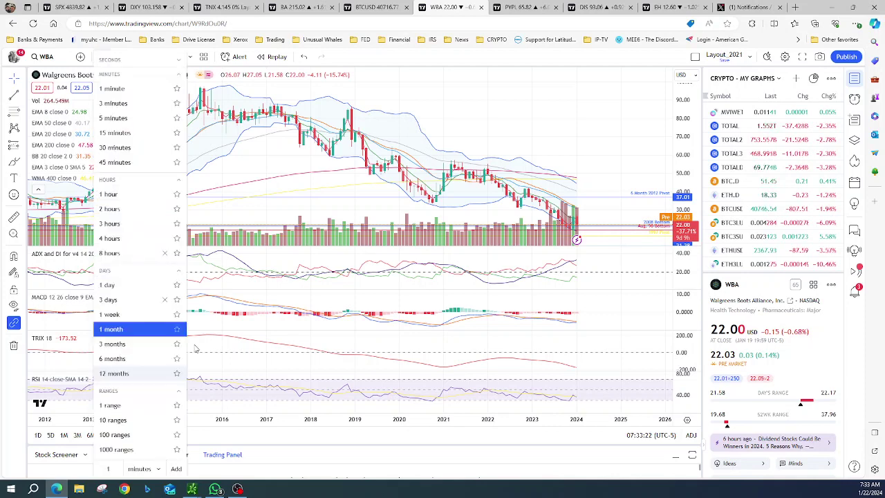
click(196, 349)
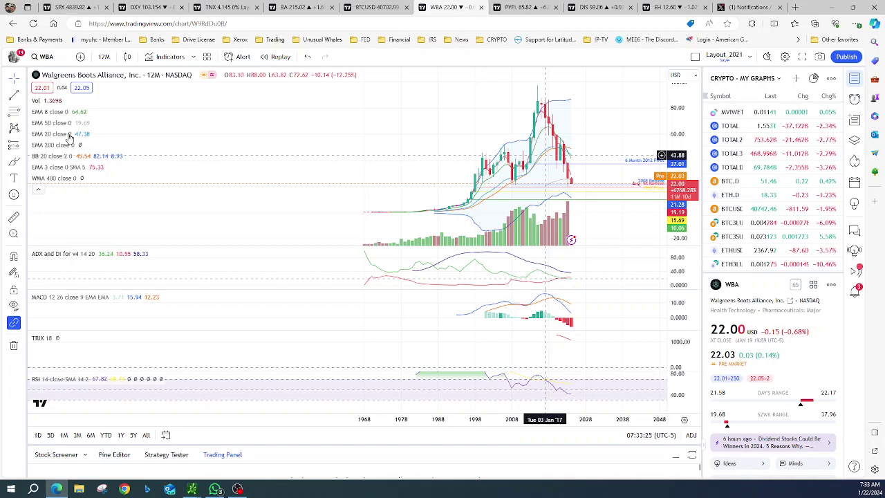
shift+click(593, 85)
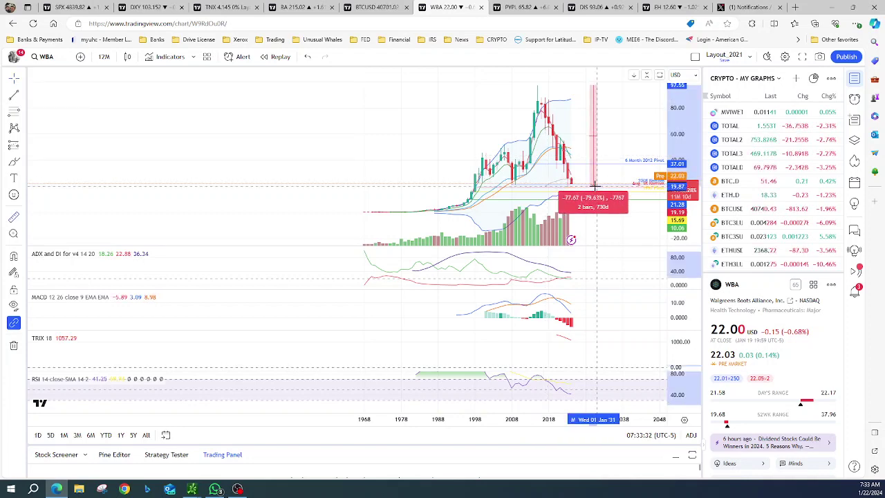
click(594, 186)
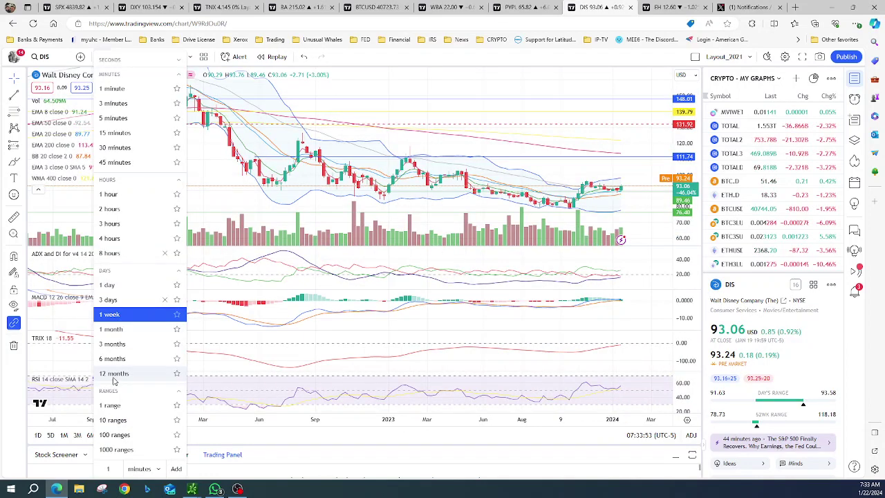
- Set the Disney (DIS) chart to 12 months with its price pane maximized and auto-scaled, and measure the fall from the all-time high
click(114, 375)
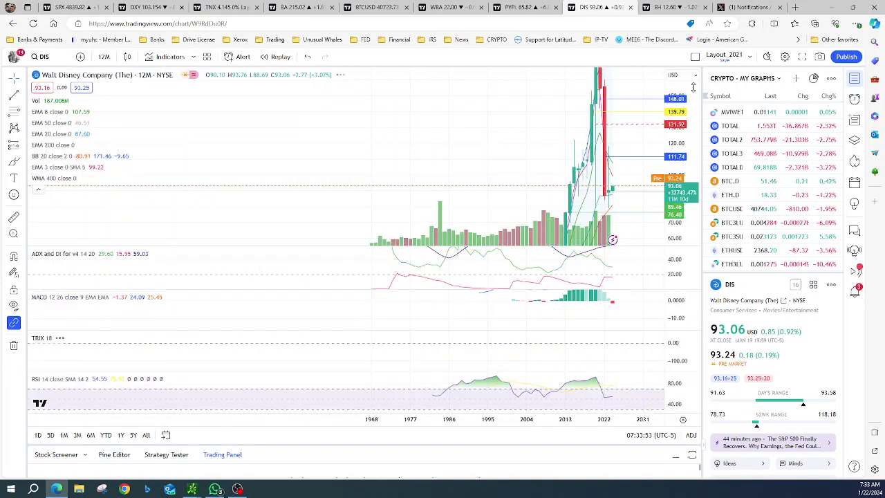
double_click(693, 87)
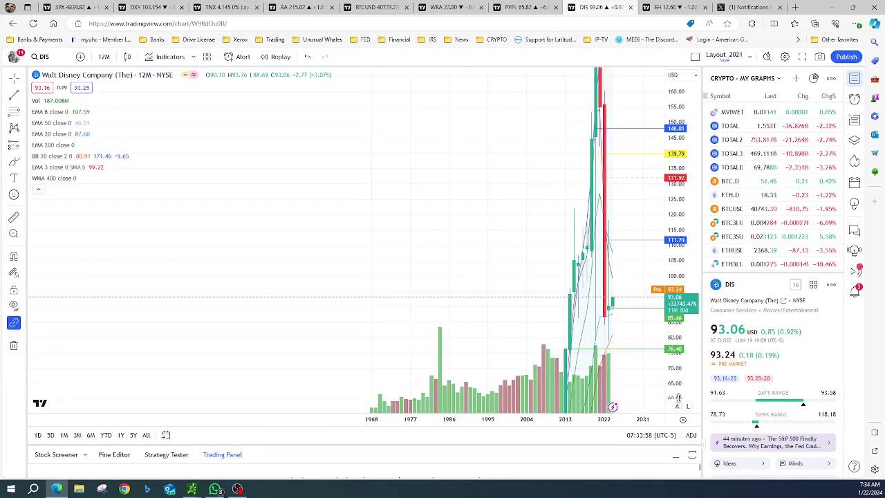
click(678, 408)
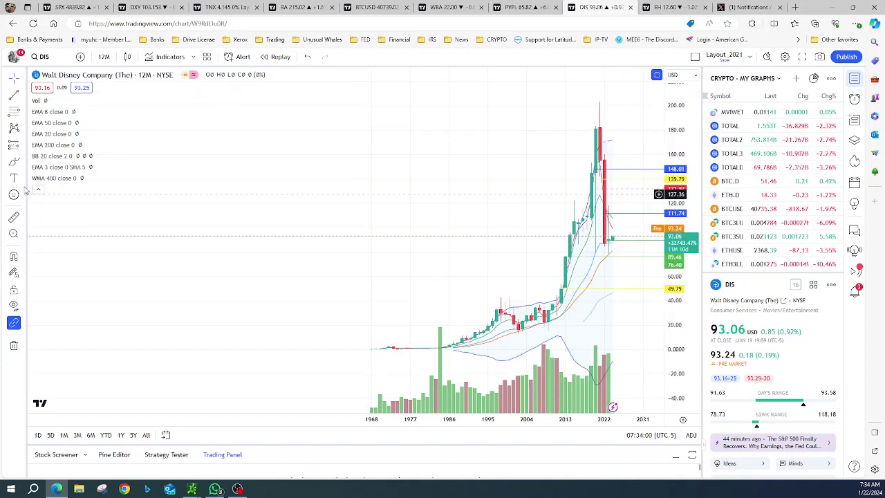
shift+click(627, 102)
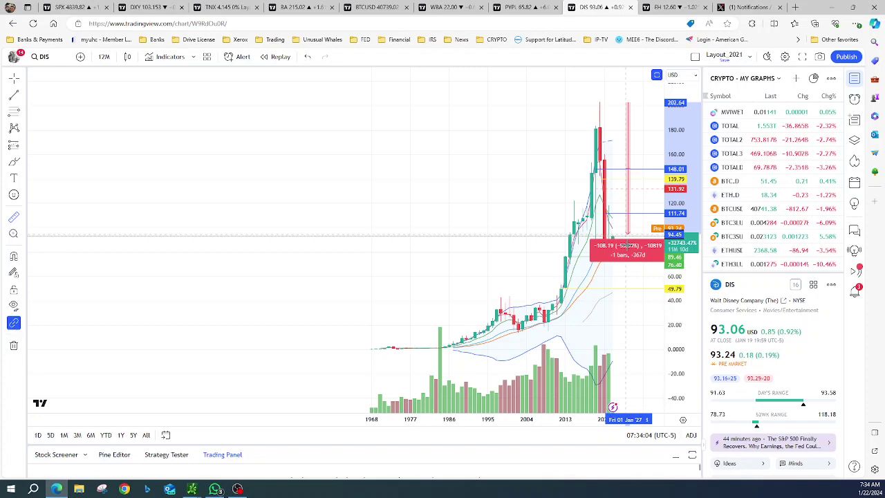
- On the PayPal (PYPL) chart, set the interval to 12 months, measure the fall from the all-time high, and return to the daily interval
click(517, 8)
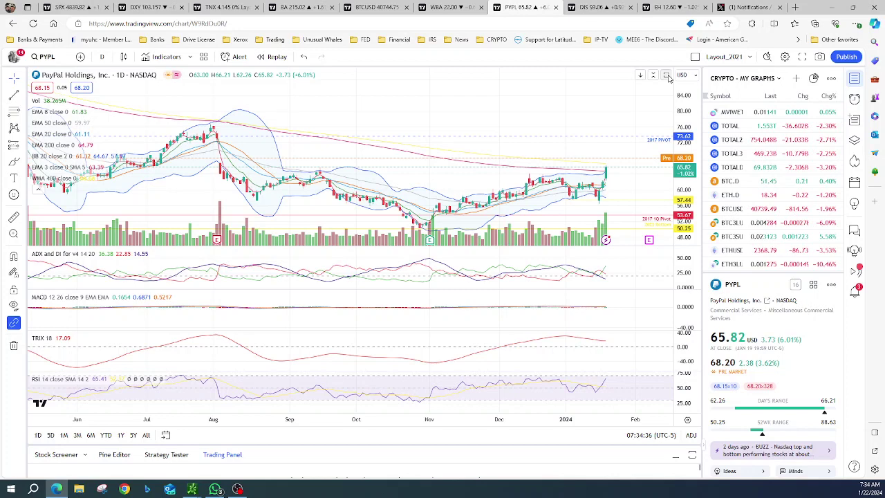
text(12M)
key(Return)
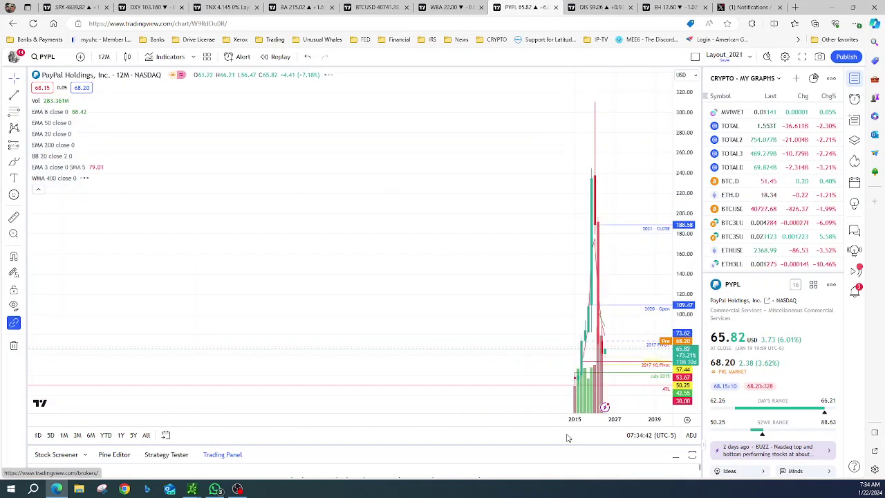
drag(564, 420, 340, 407)
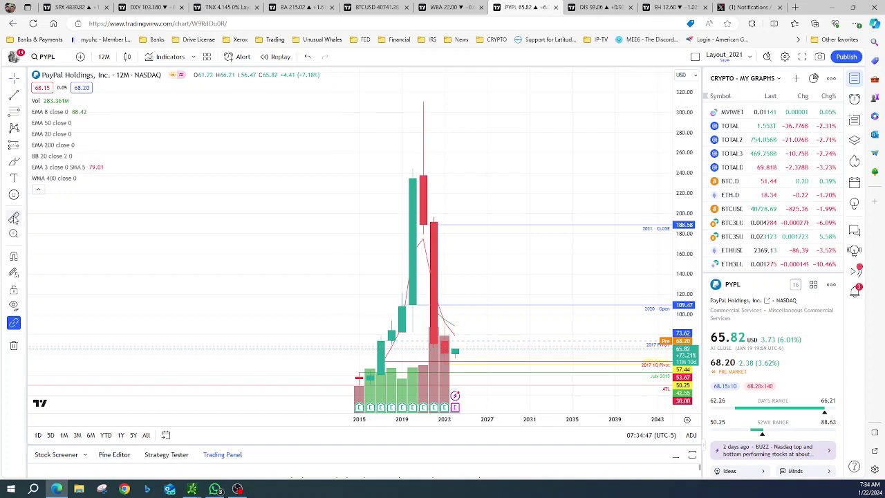
click(13, 218)
click(475, 102)
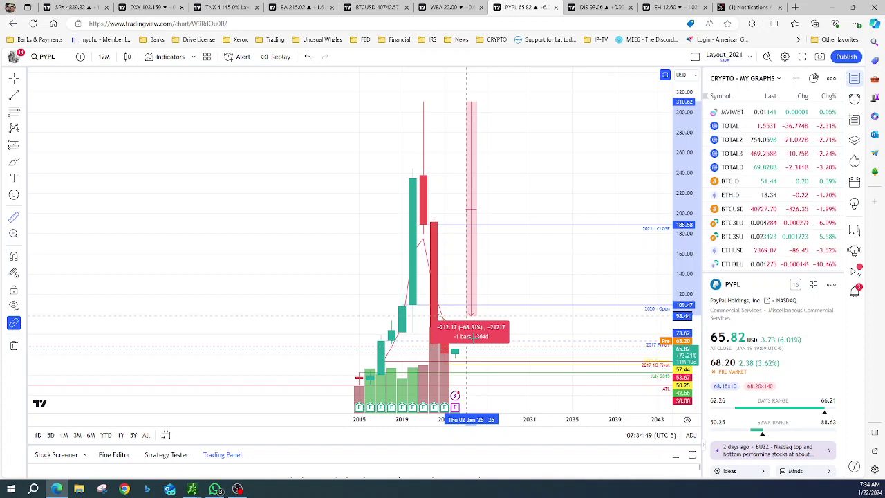
key(d)
key(Return)
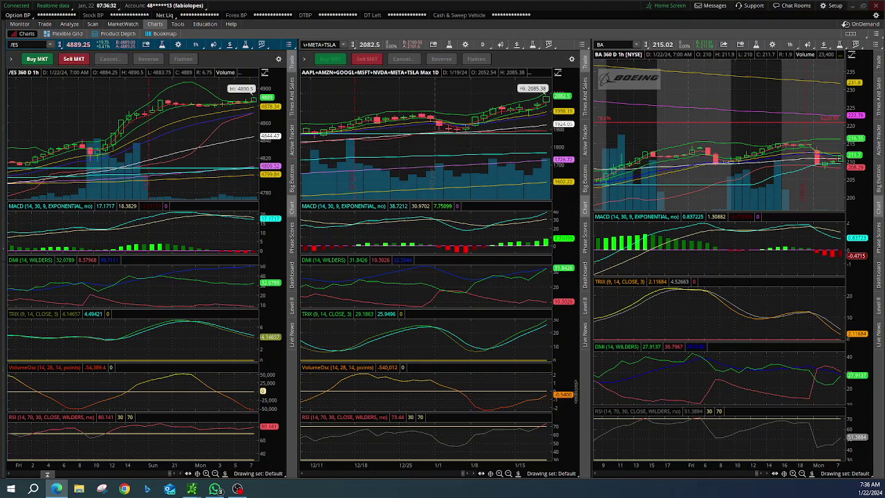
- Switch to WhatsApp, leave the enlarged chart image and open the X post about SP500 funds linked in the group's latest messages
key(alt+Tab)
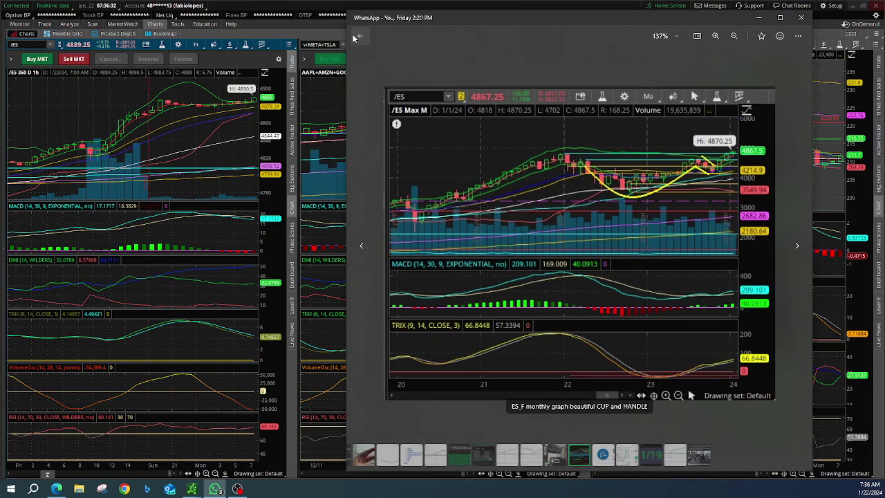
click(358, 36)
scroll(663, 337, down, 6)
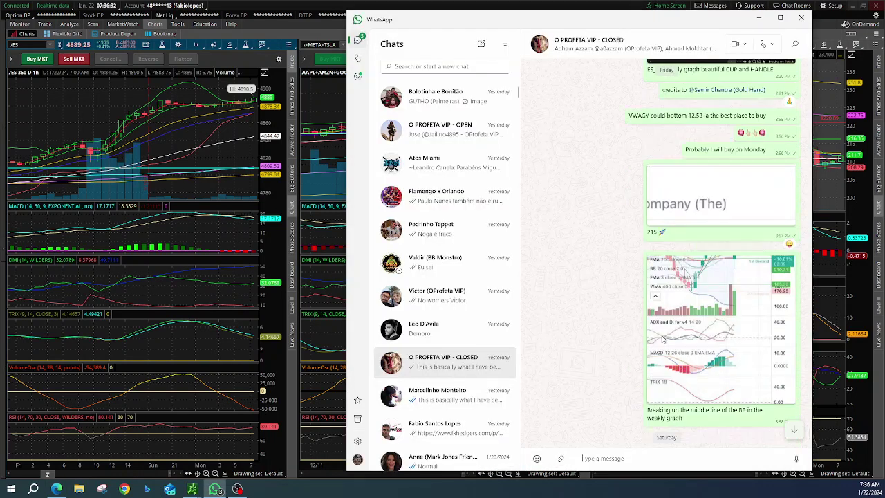
scroll(662, 335, down, 8)
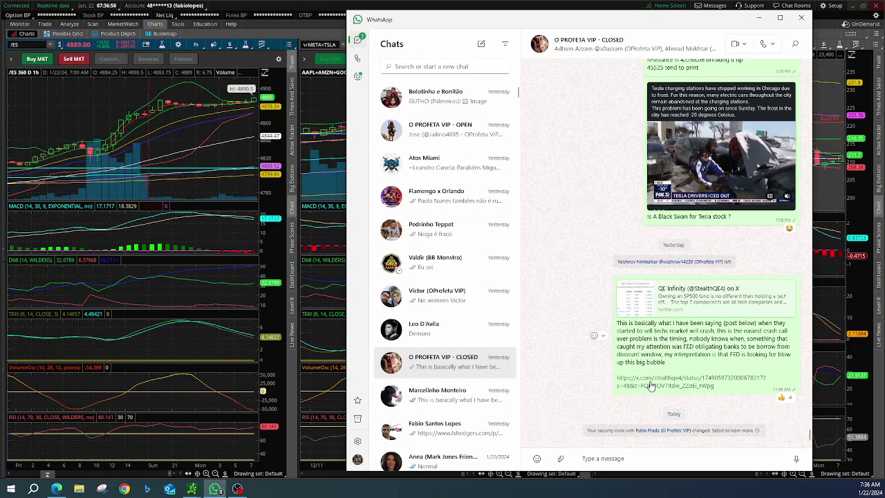
click(650, 385)
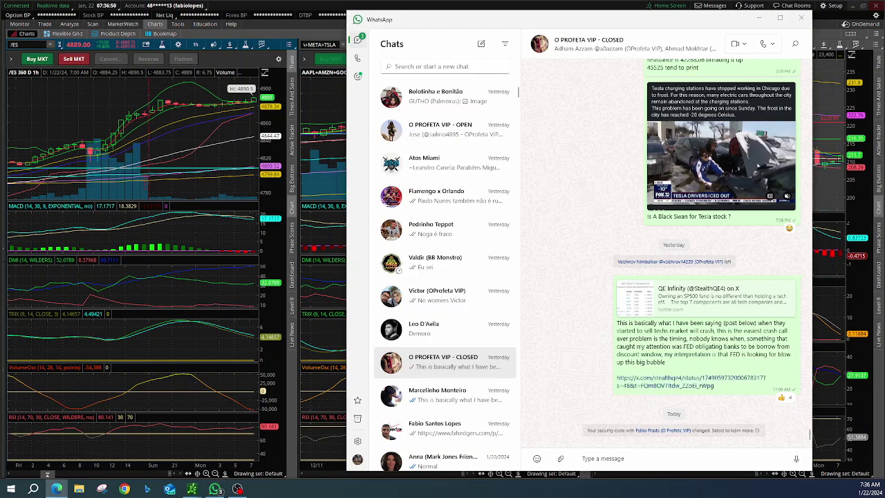
drag(504, 8, 448, 229)
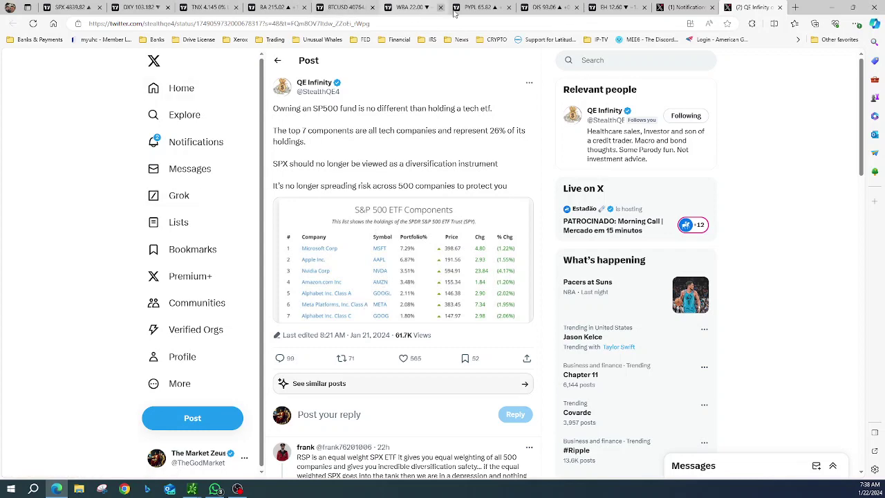
- Return to the PayPal (PYPL) chart in TradingView and show the watchlist beside it
click(480, 8)
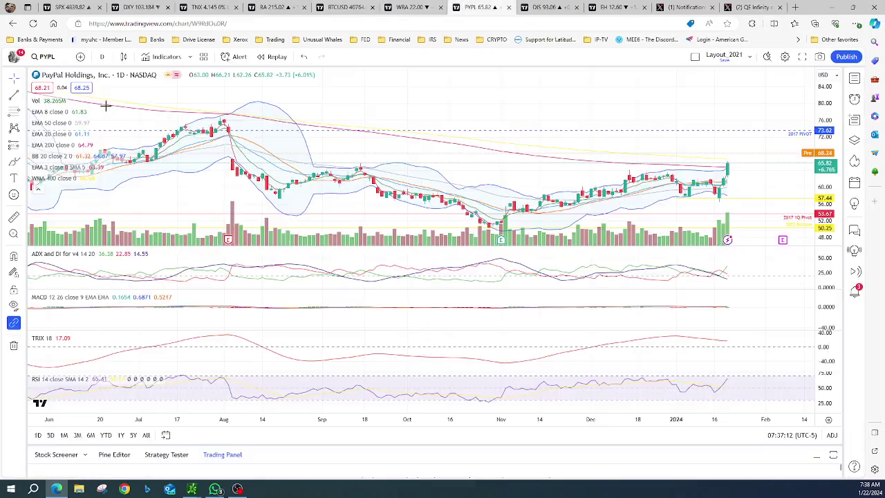
click(855, 80)
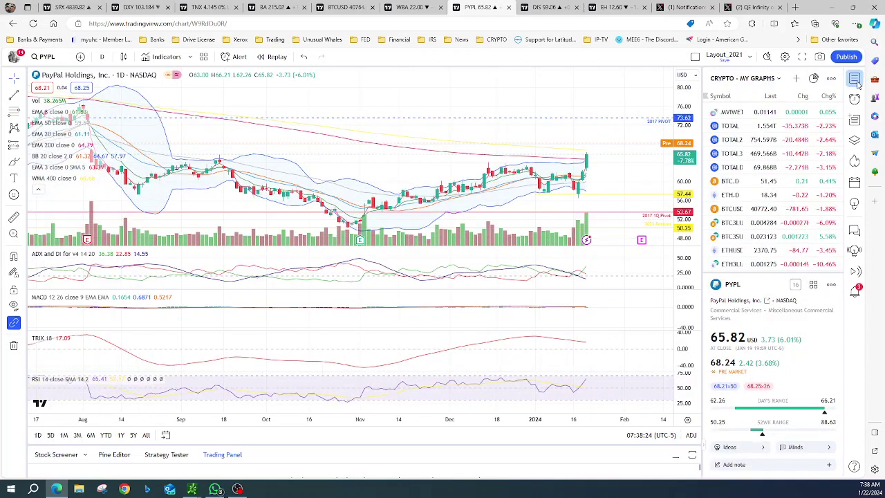
- Switch the watchlist to Market - My Graphs and load the Volkswagen (VWAGY) chart from it
click(741, 78)
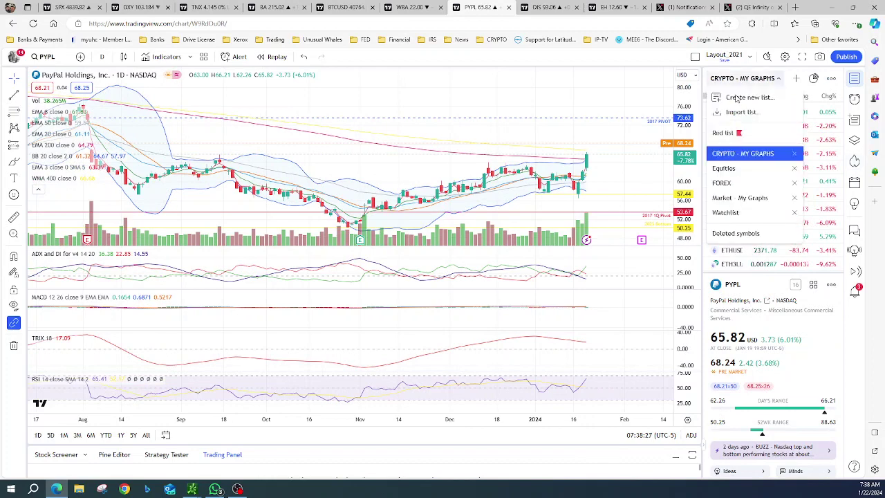
click(740, 198)
scroll(742, 223, down, 1)
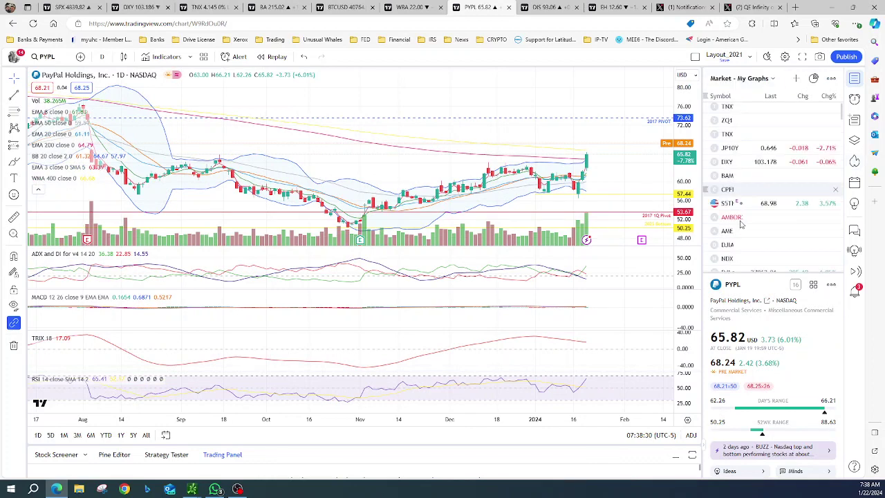
scroll(795, 173, down, 5)
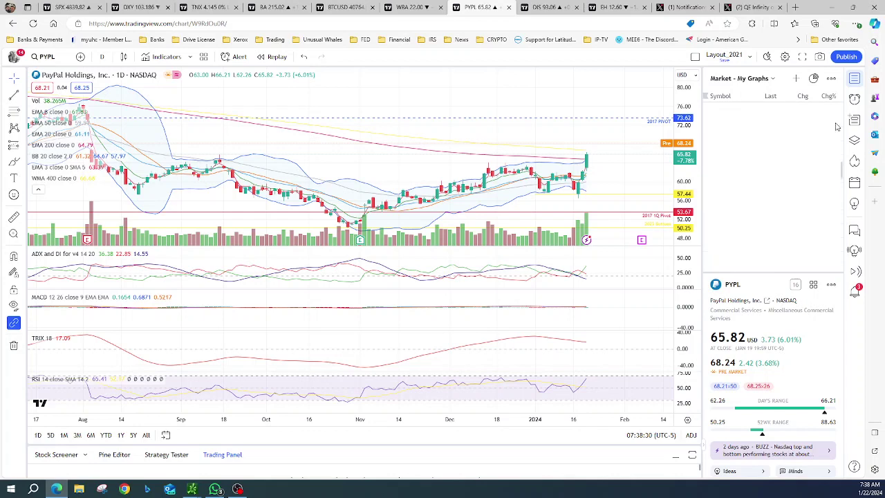
scroll(830, 186, down, 5)
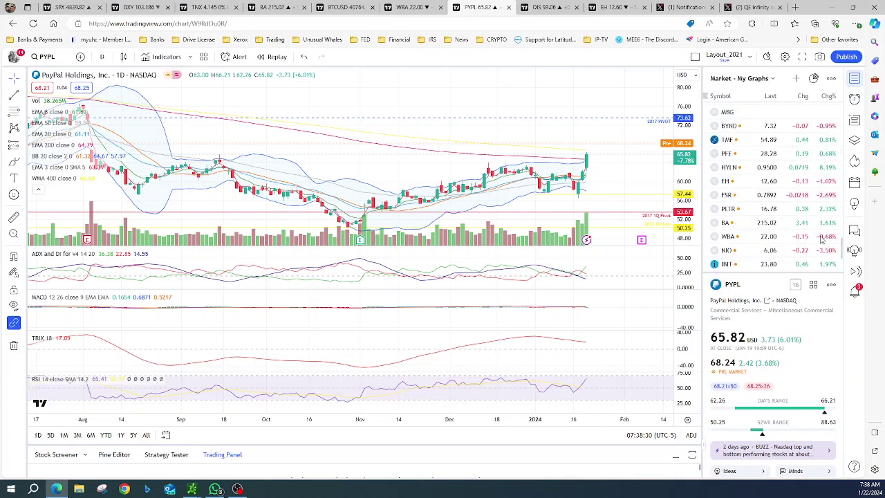
scroll(782, 224, down, 1)
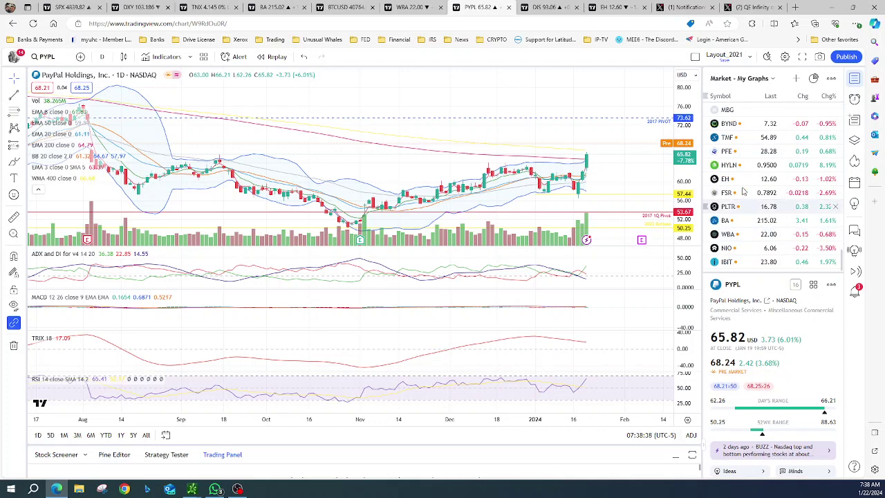
scroll(743, 192, up, 2)
click(728, 146)
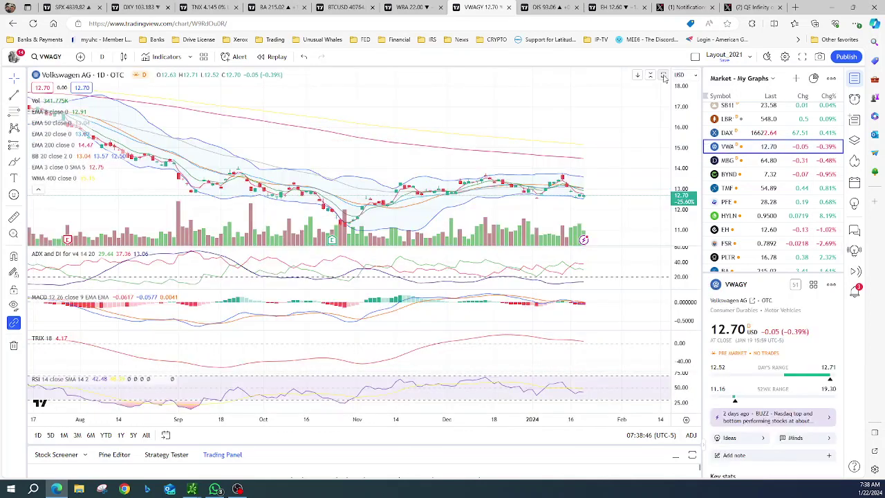
- Maximize the Volkswagen price pane, set the interval to 12 months, and measure the fall from the all-time high
click(663, 76)
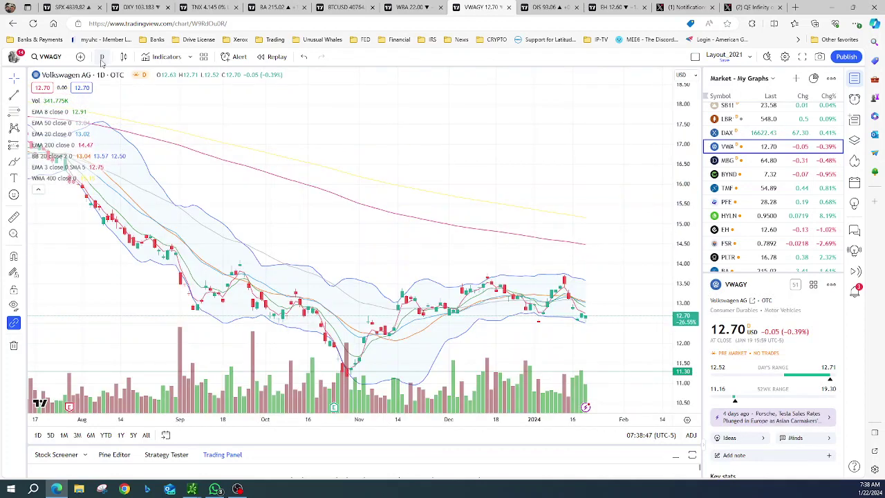
click(101, 57)
click(112, 373)
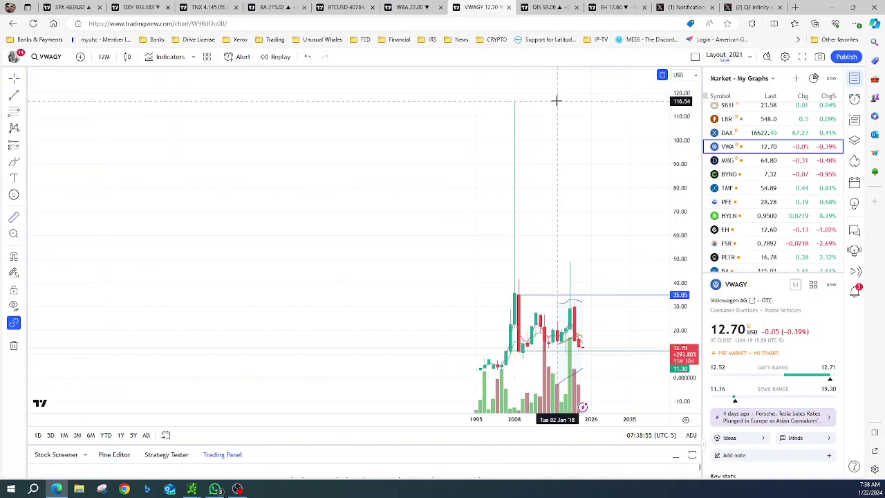
click(556, 101)
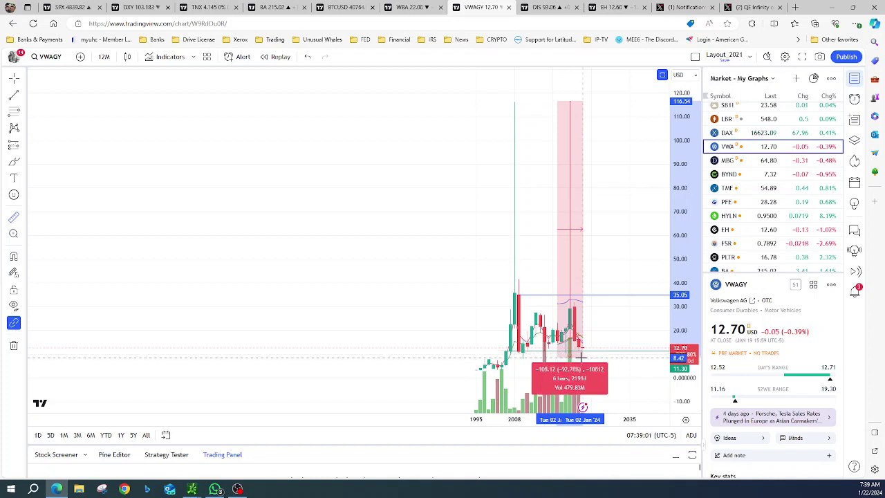
click(581, 357)
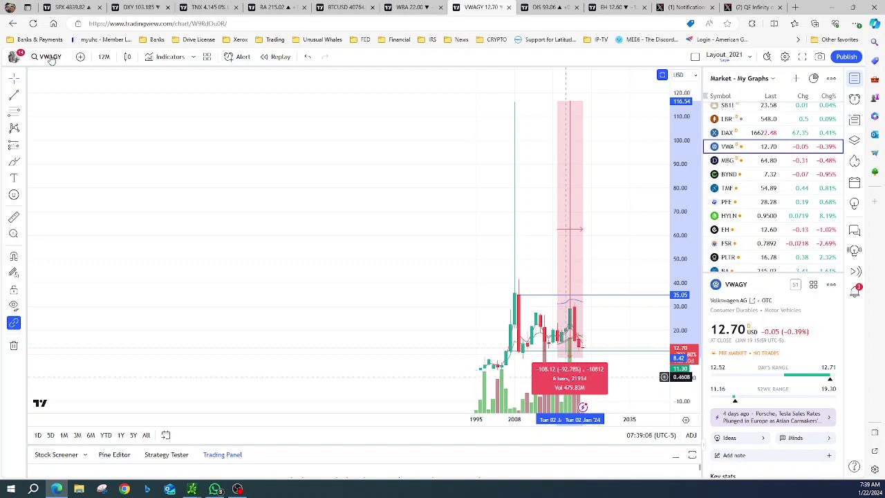
click(232, 179)
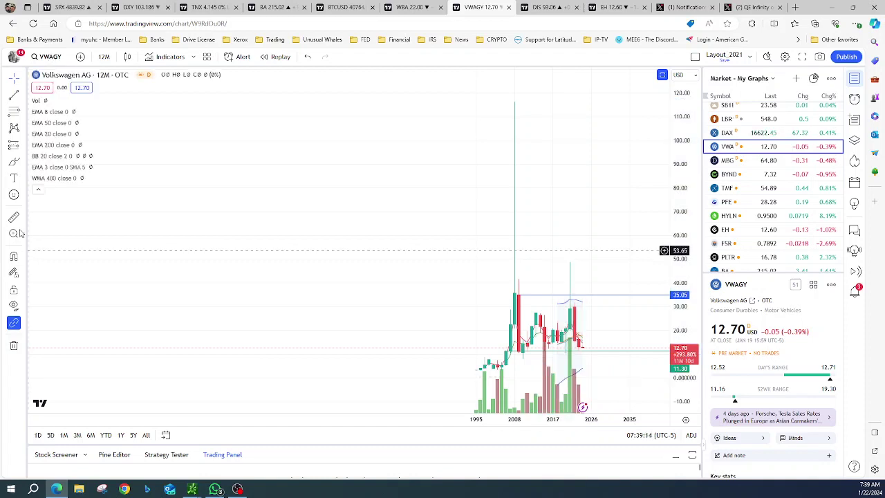
- Measure Volkswagen's fall again, from the all-time high exactly down to the current price line, and clear the measurement
click(14, 218)
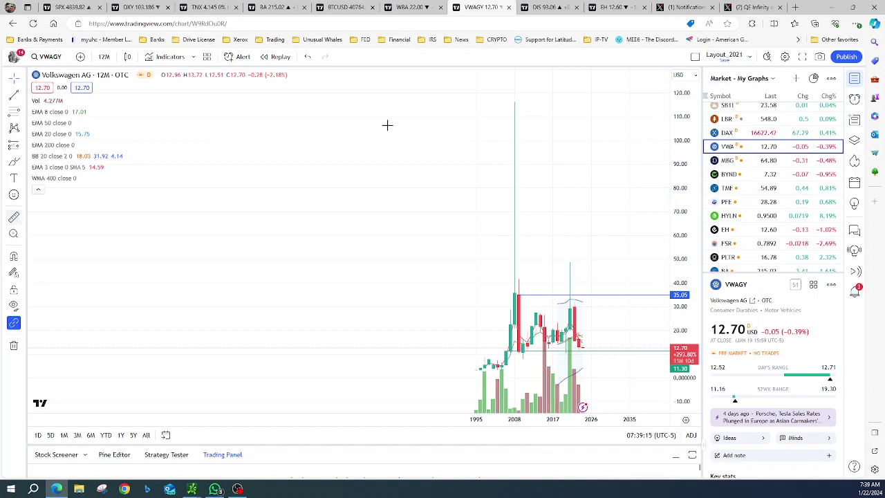
click(568, 103)
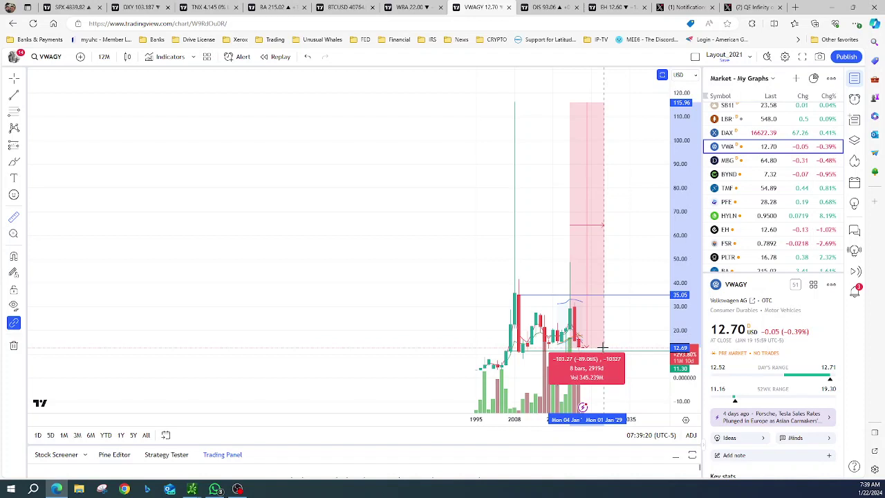
click(603, 347)
click(268, 205)
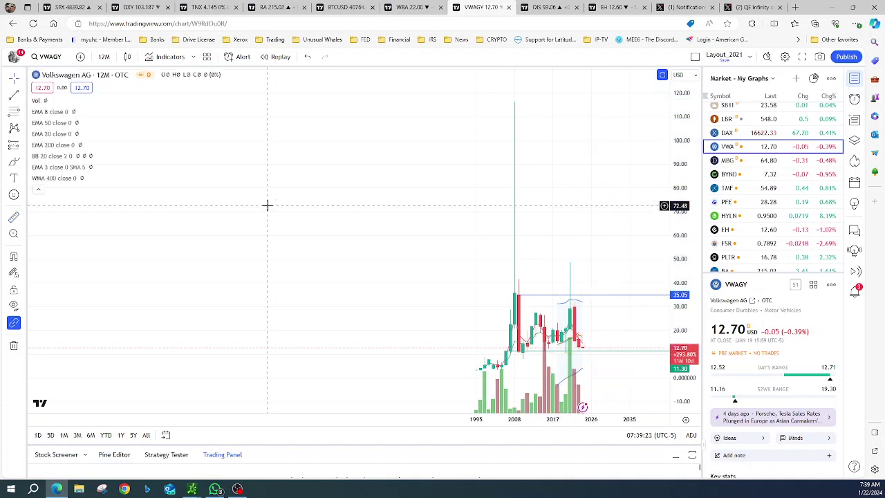
- Load the Fisker (FSR) chart and measure the fall from its all-time high down to the latest bar's low
click(60, 55)
text(FSR)
key(Return)
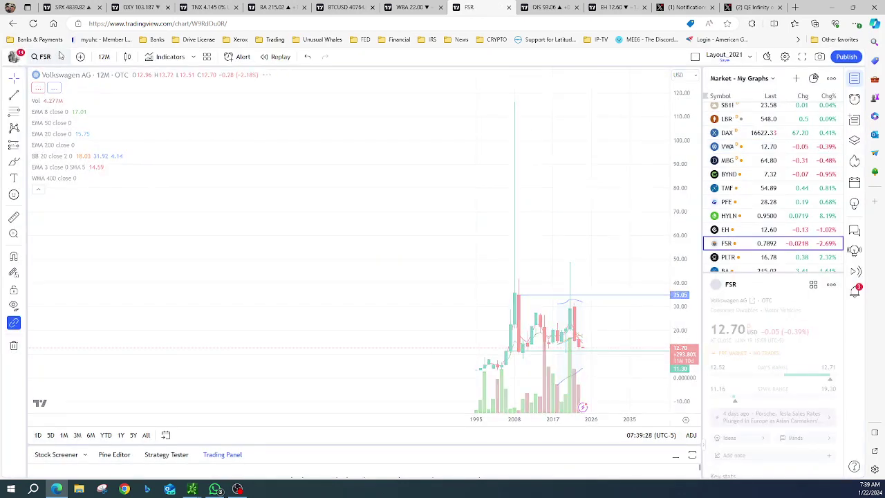
click(13, 217)
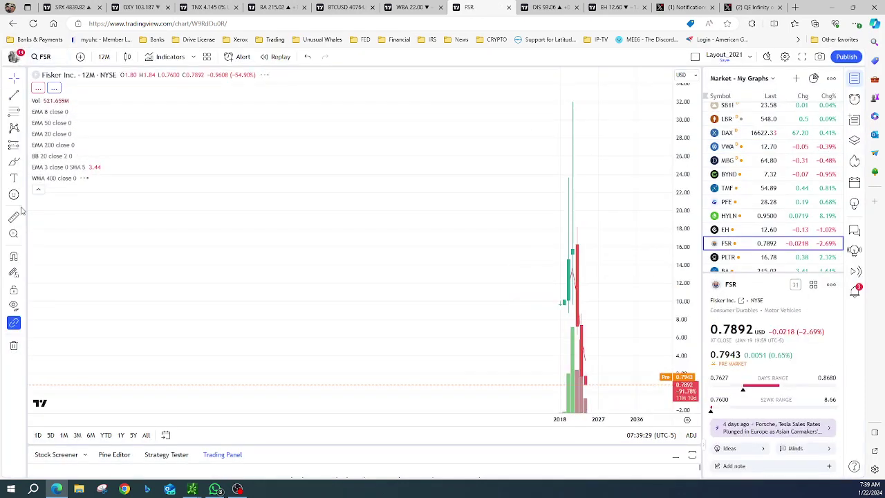
click(616, 103)
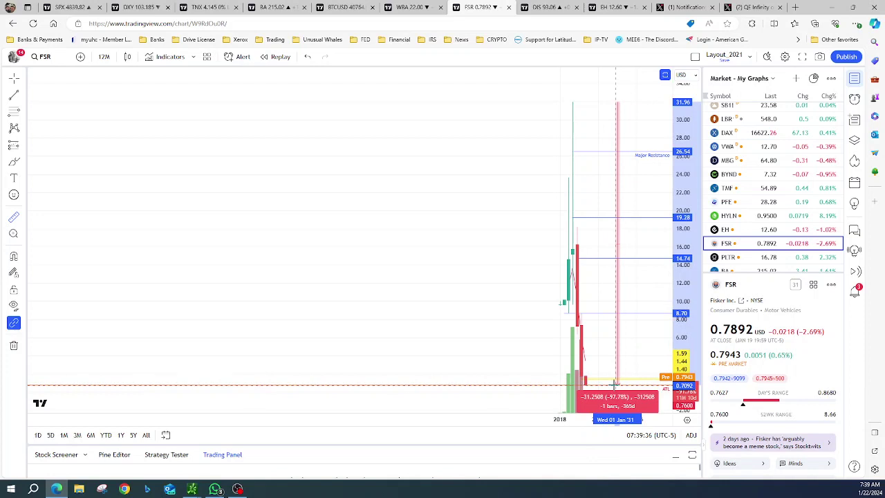
click(616, 384)
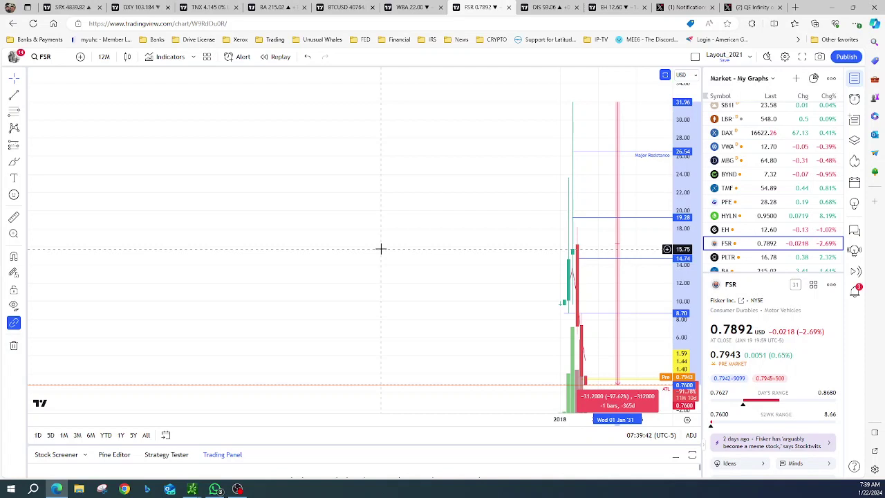
- Load the Mercedes-Benz (MBGAF) chart, measure the fall from its all-time high to the current price, and restore the maximized pane
click(729, 164)
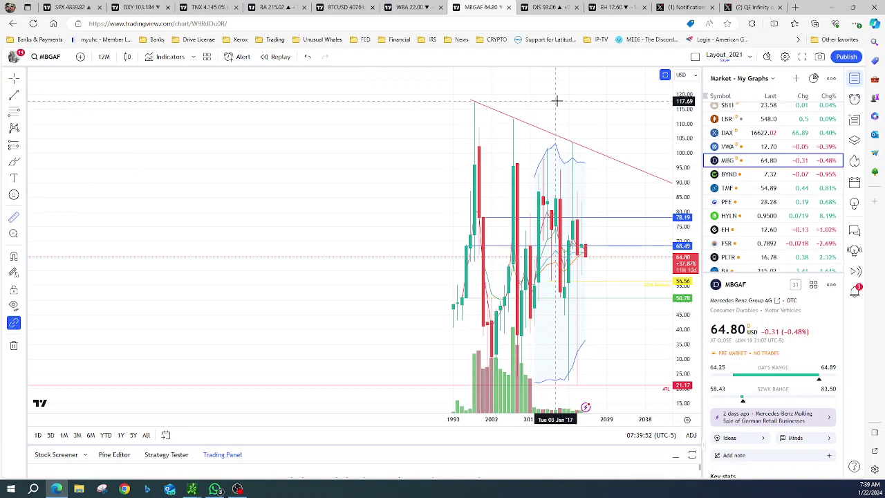
drag(556, 101, 616, 258)
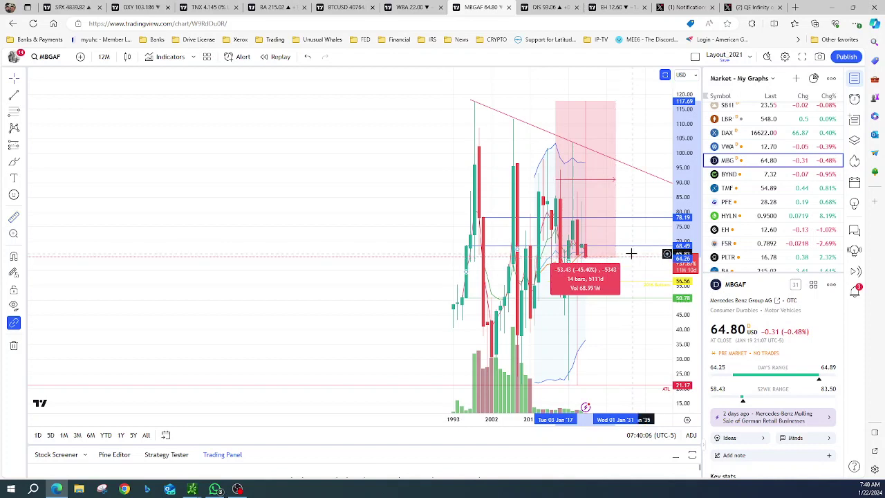
click(295, 166)
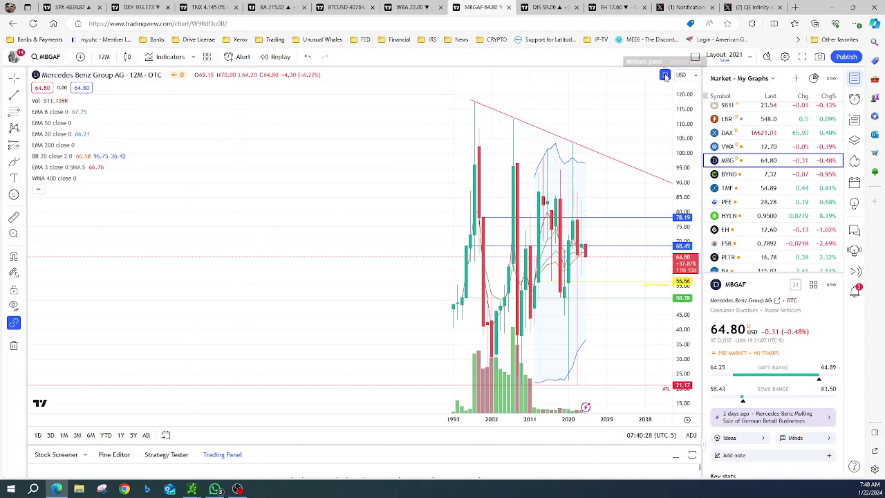
click(666, 76)
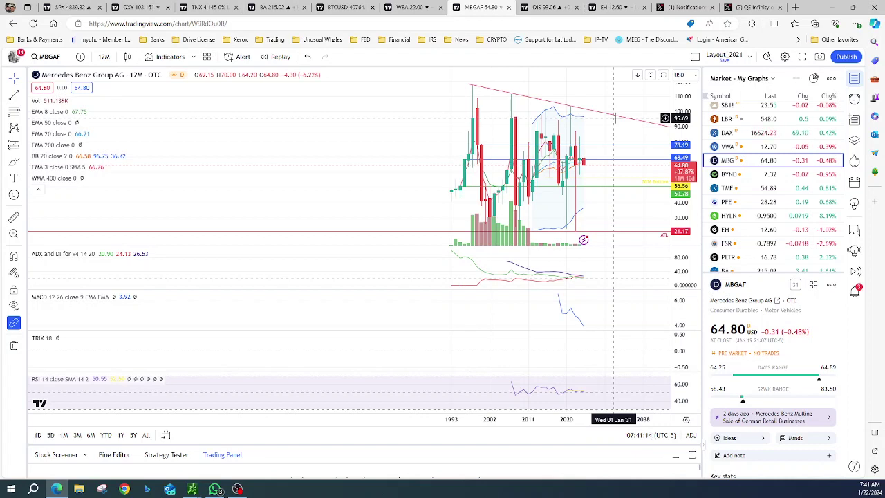
- Revisit the QE Infinity post about SP500 funds on X and minimize the browser to show WhatsApp
click(748, 9)
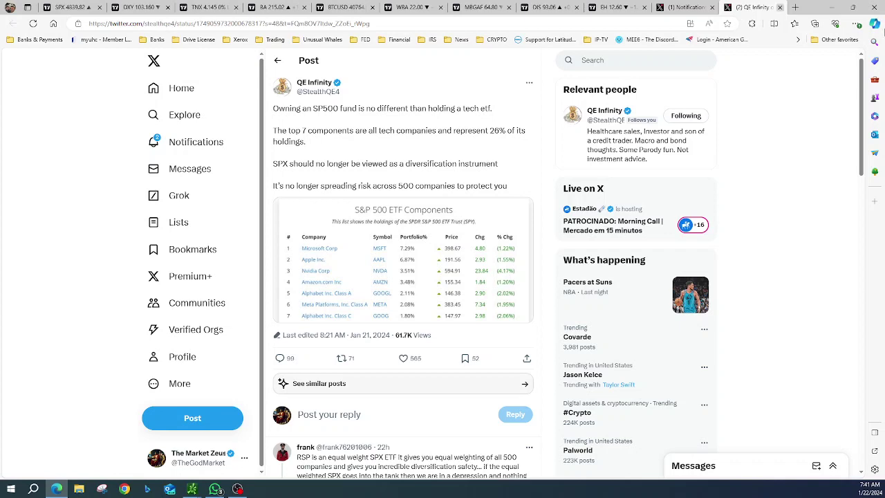
click(832, 7)
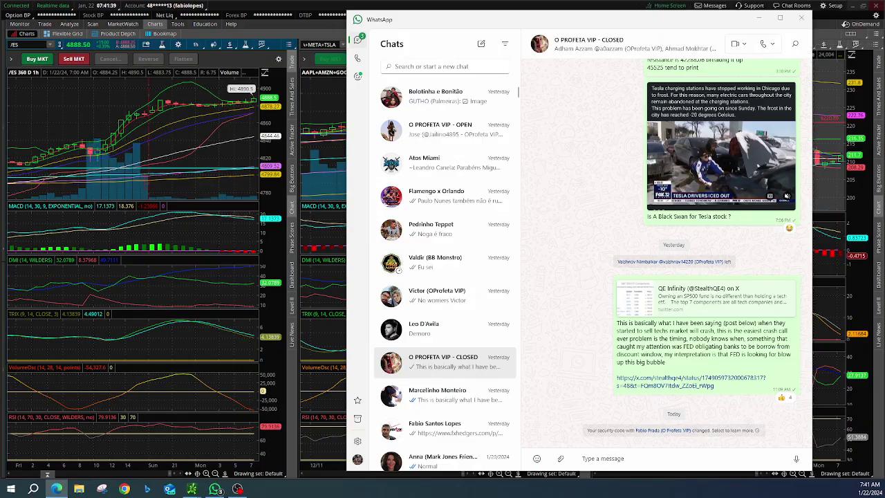